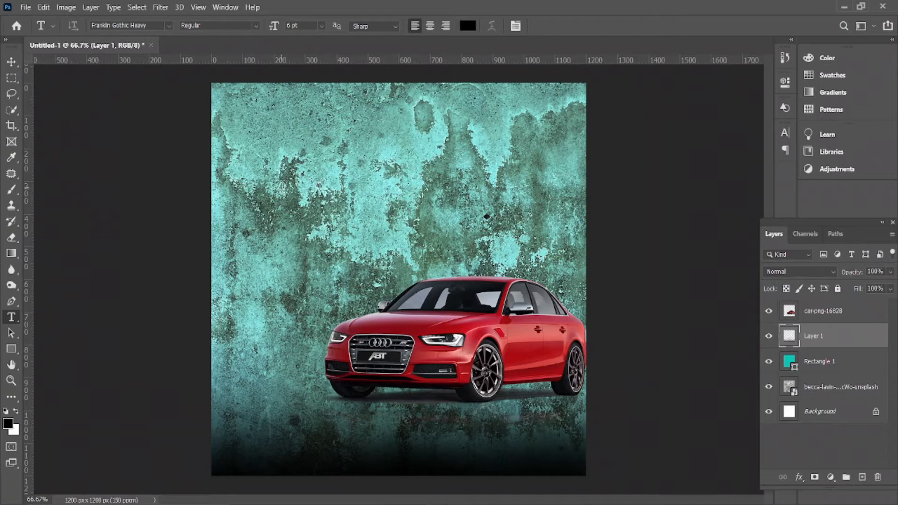
Paste 'Get Your Car Insurance Today' into a new text box above the car and commit it
{"action": "left_click", "coordinate": [281, 189]}
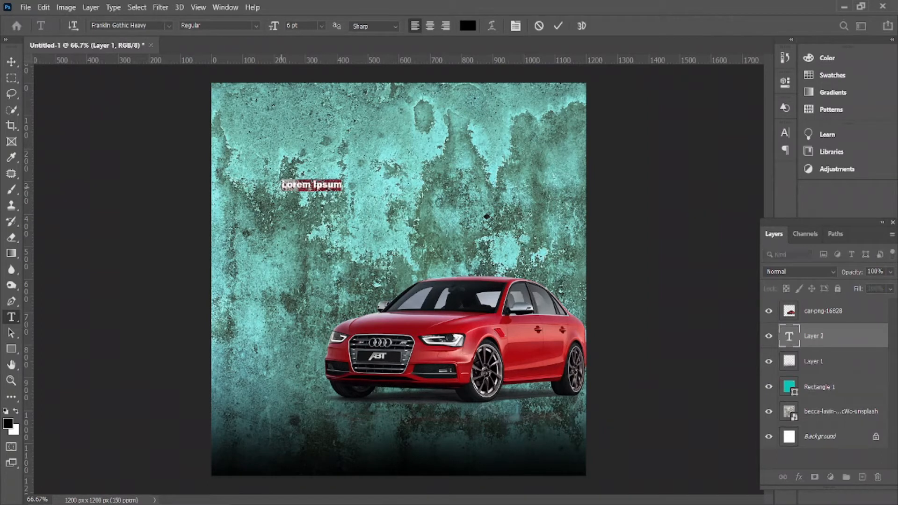
{"action": "type", "text": "Get Your Car Insurance Today"}
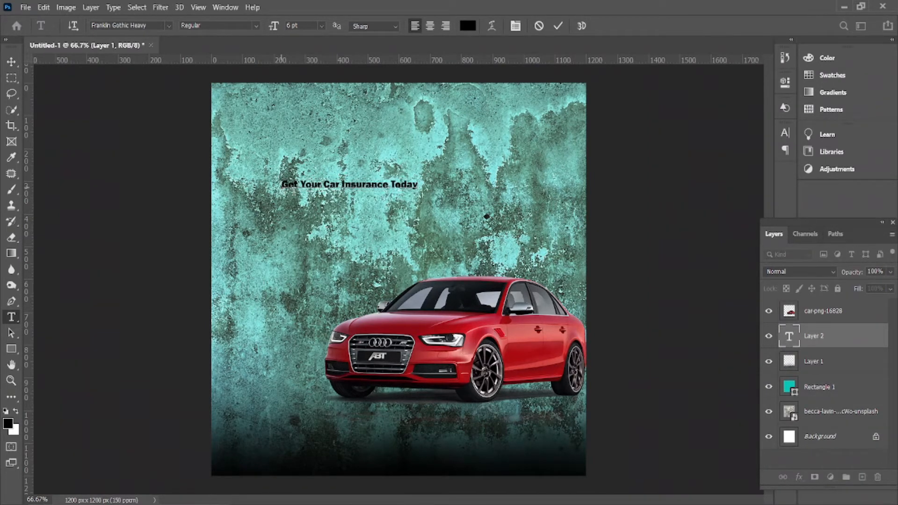
{"action": "left_click", "coordinate": [12, 62]}
{"action": "left_click", "coordinate": [11, 62]}
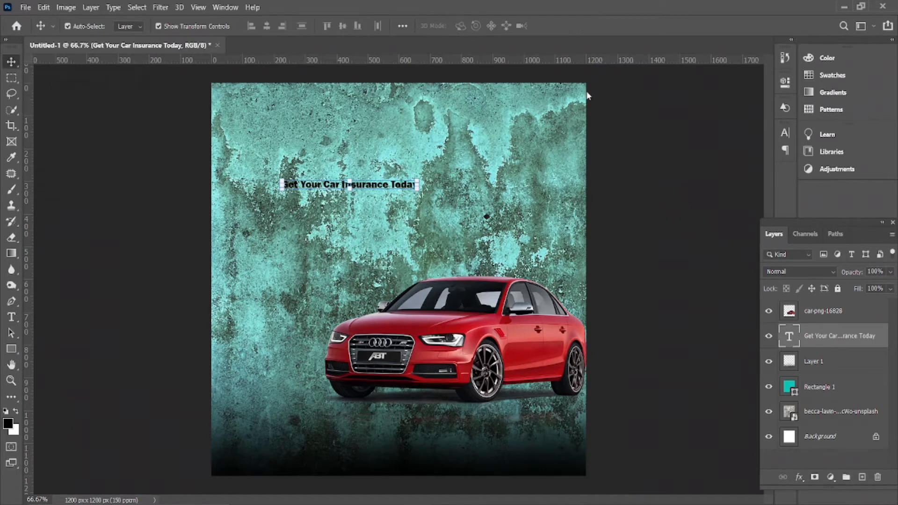
Open the headline's text colour picker and try bright red and near-white
{"action": "left_click", "coordinate": [782, 133]}
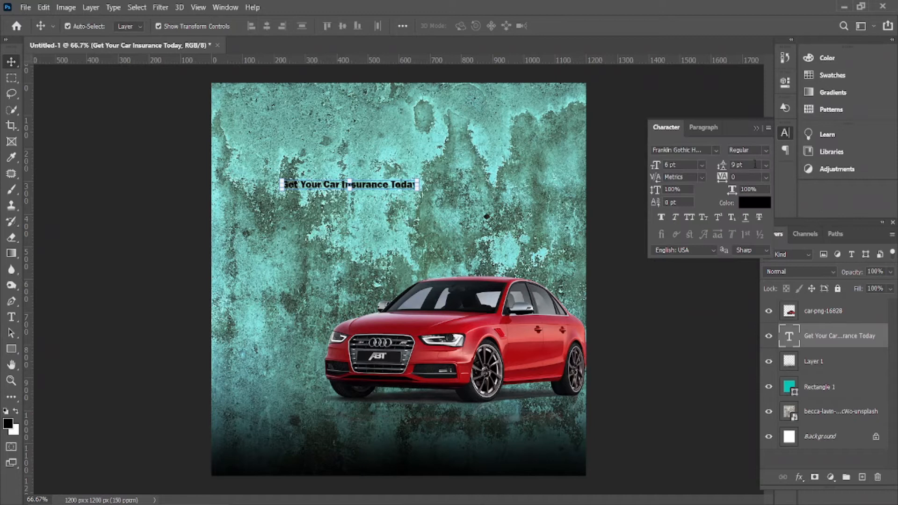
{"action": "left_click", "coordinate": [757, 205]}
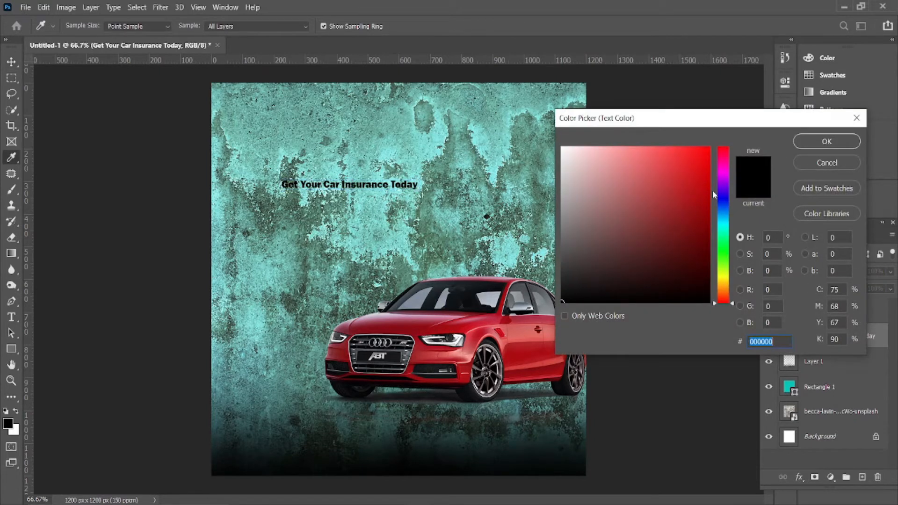
{"action": "left_click", "coordinate": [707, 147]}
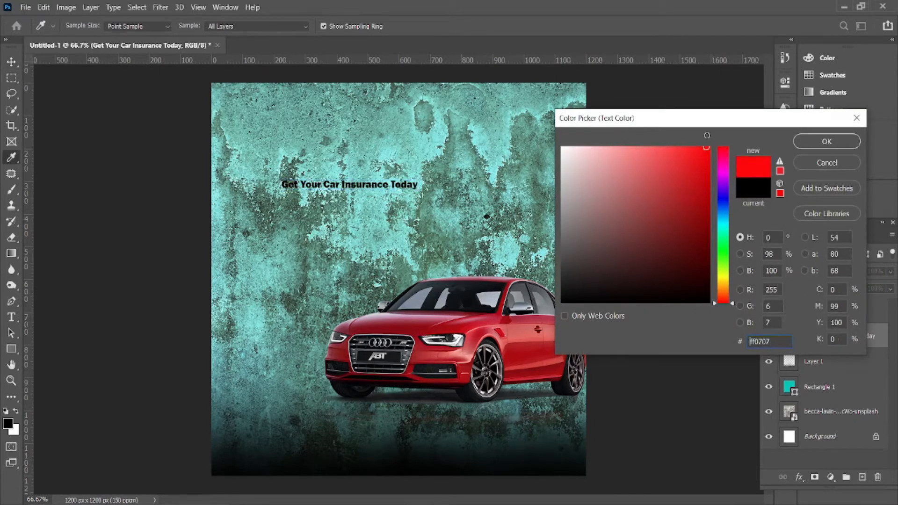
{"action": "left_click", "coordinate": [723, 250]}
{"action": "left_click_drag", "start_coordinate": [724, 257], "coordinate": [725, 303]}
{"action": "left_click_drag", "start_coordinate": [626, 183], "coordinate": [549, 143]}
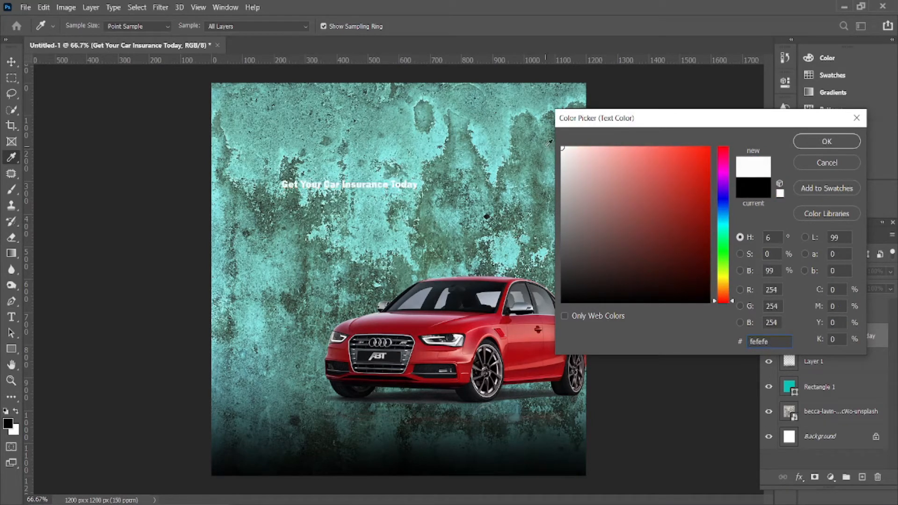
After trying blue and yellow, sample the car's dark red (#a90d11) for the headline
{"action": "left_click", "coordinate": [728, 198]}
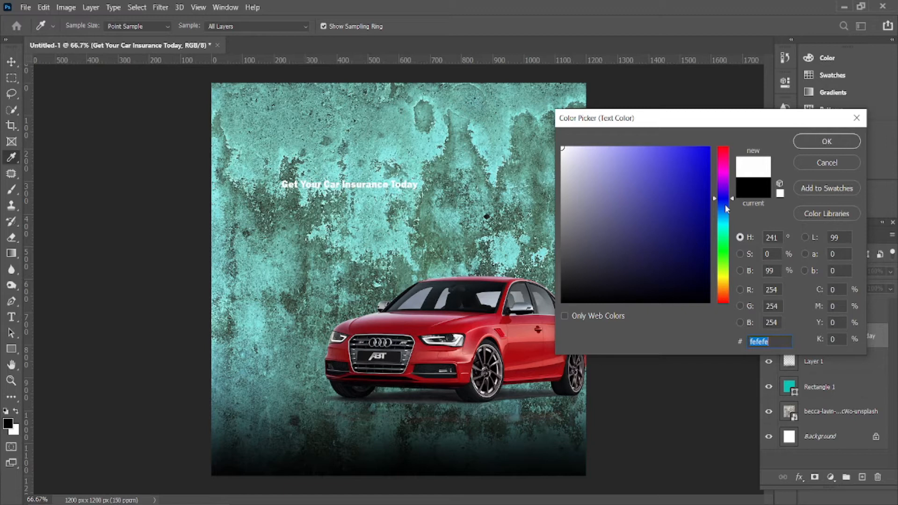
{"action": "left_click", "coordinate": [699, 176]}
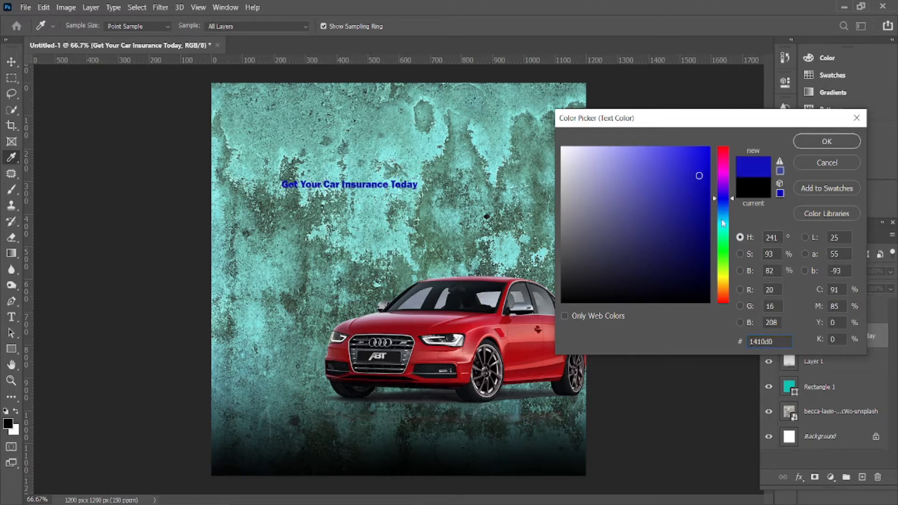
{"action": "left_click_drag", "start_coordinate": [723, 236], "coordinate": [724, 280]}
{"action": "left_click_drag", "start_coordinate": [704, 161], "coordinate": [709, 141]}
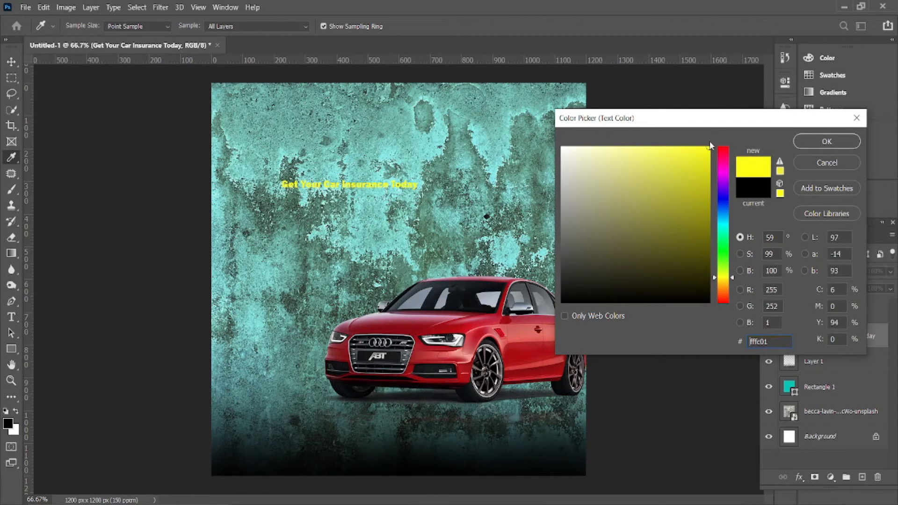
{"action": "left_click", "coordinate": [727, 285]}
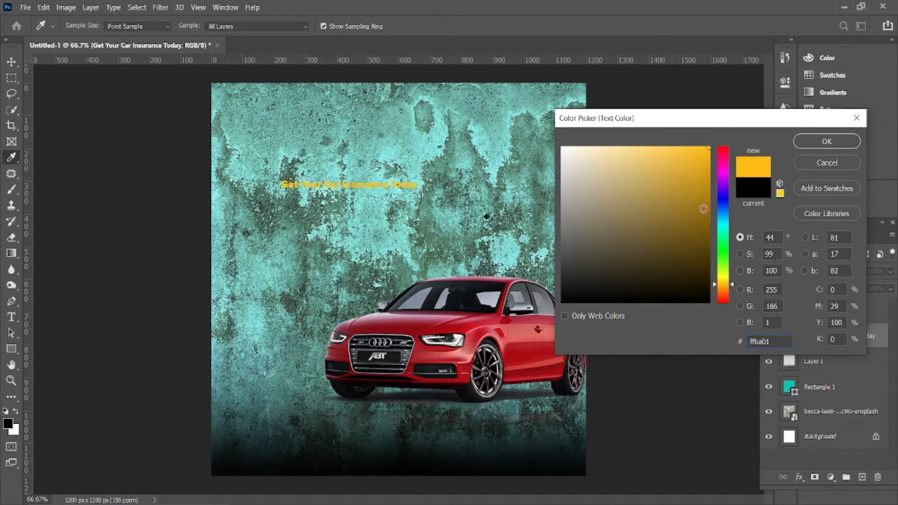
{"action": "left_click", "coordinate": [511, 353]}
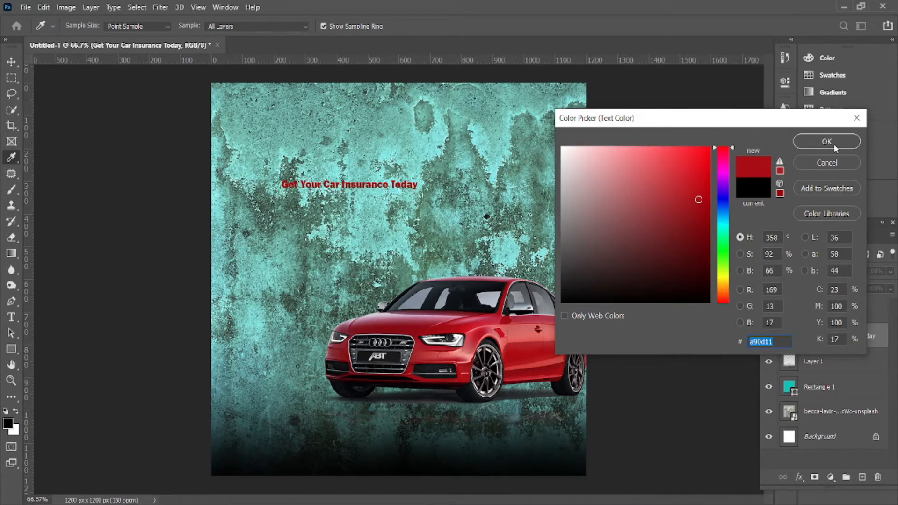
{"action": "left_click", "coordinate": [845, 142]}
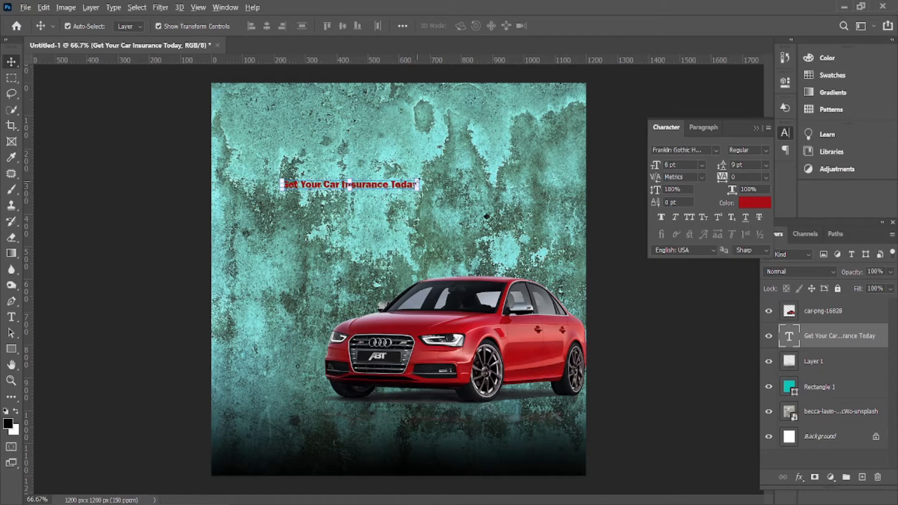
Scale the headline up and recolour it bright red #ff0303
{"action": "left_click_drag", "start_coordinate": [418, 179], "coordinate": [471, 133]}
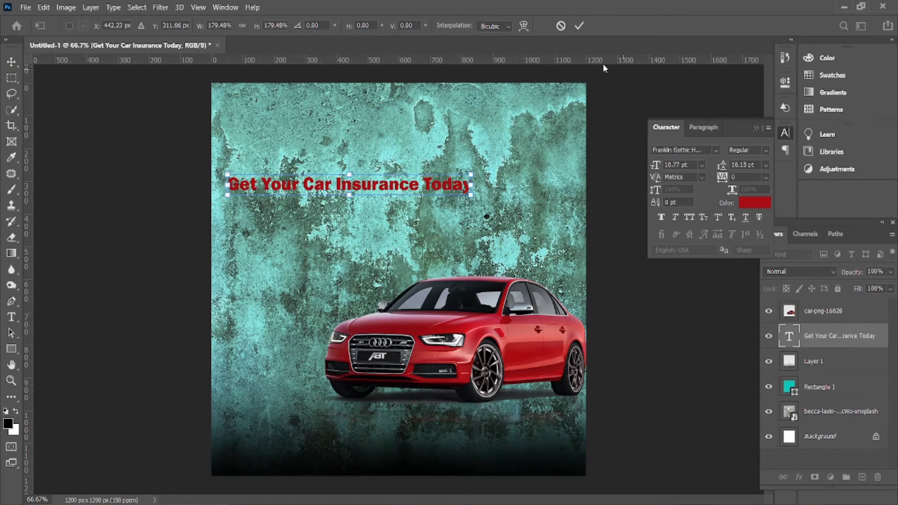
{"action": "left_click", "coordinate": [579, 26]}
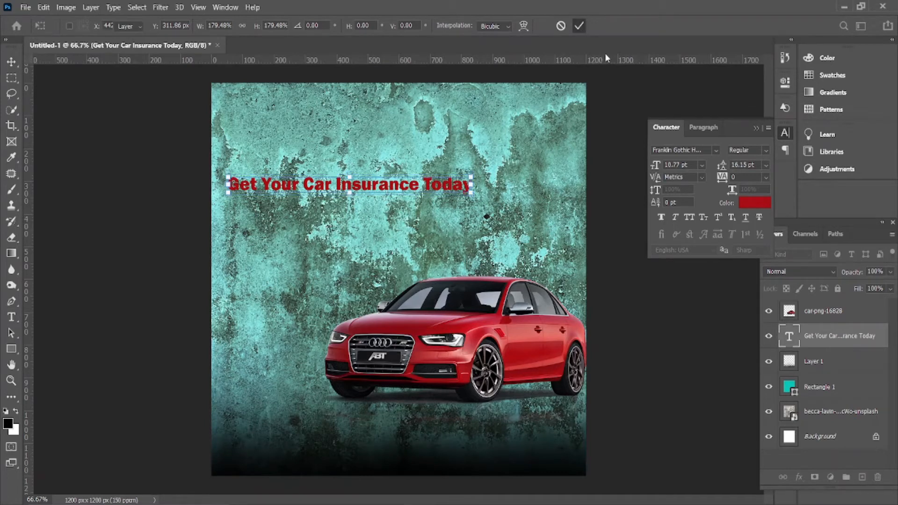
{"action": "left_click", "coordinate": [748, 203]}
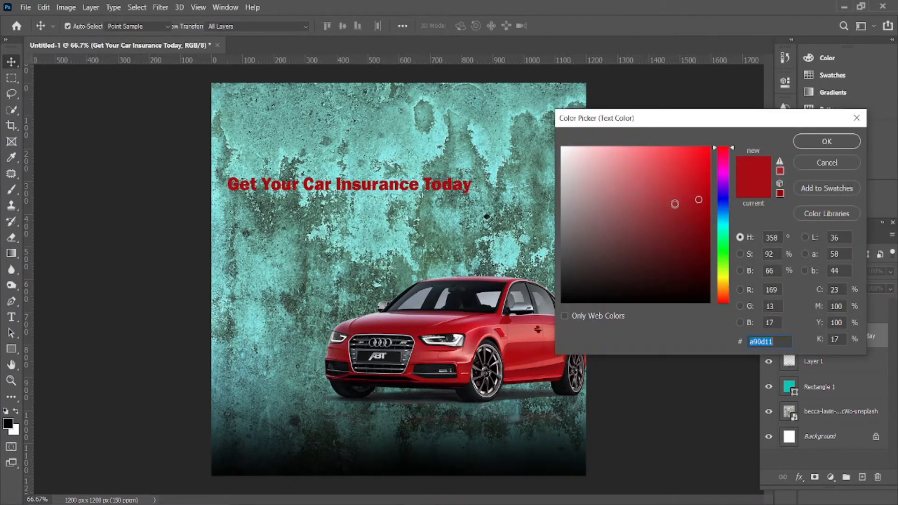
{"action": "left_click", "coordinate": [567, 144]}
{"action": "left_click_drag", "start_coordinate": [567, 144], "coordinate": [542, 144]}
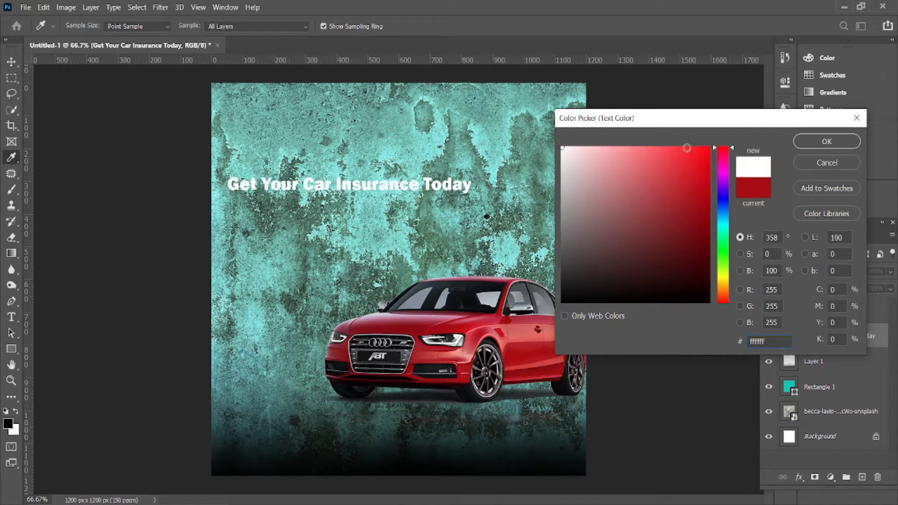
{"action": "left_click_drag", "start_coordinate": [724, 248], "coordinate": [720, 282]}
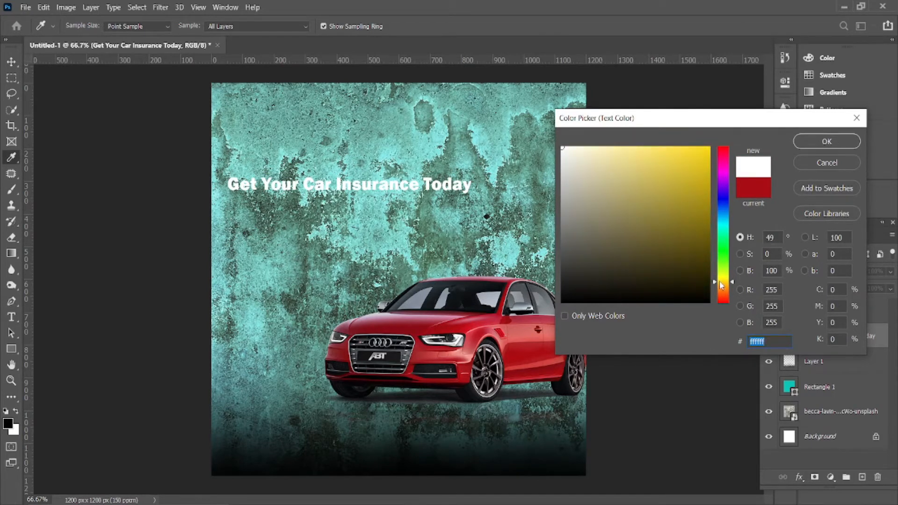
{"action": "left_click_drag", "start_coordinate": [699, 166], "coordinate": [708, 145]}
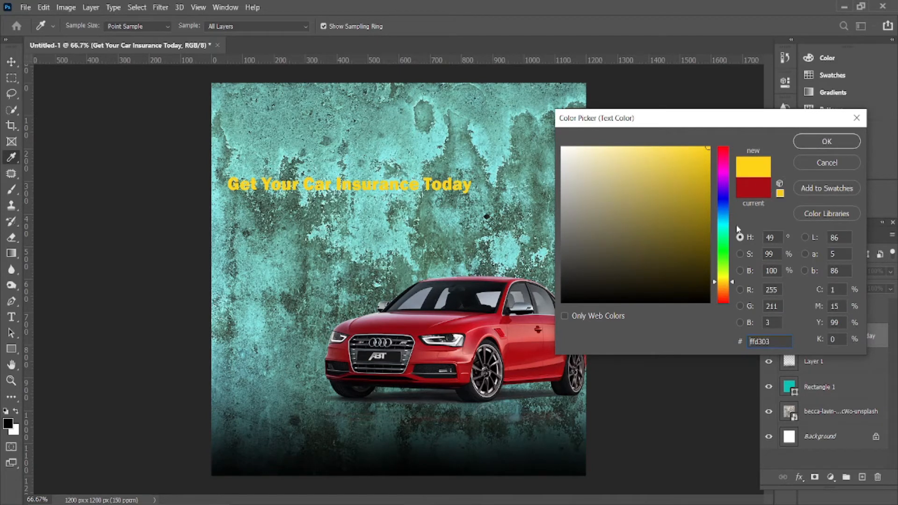
{"action": "left_click_drag", "start_coordinate": [729, 279], "coordinate": [726, 287]}
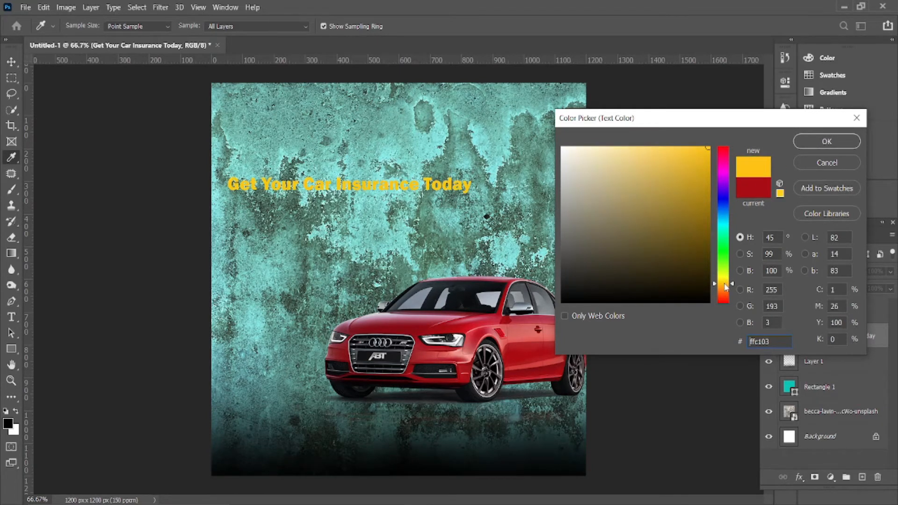
{"action": "left_click", "coordinate": [725, 205]}
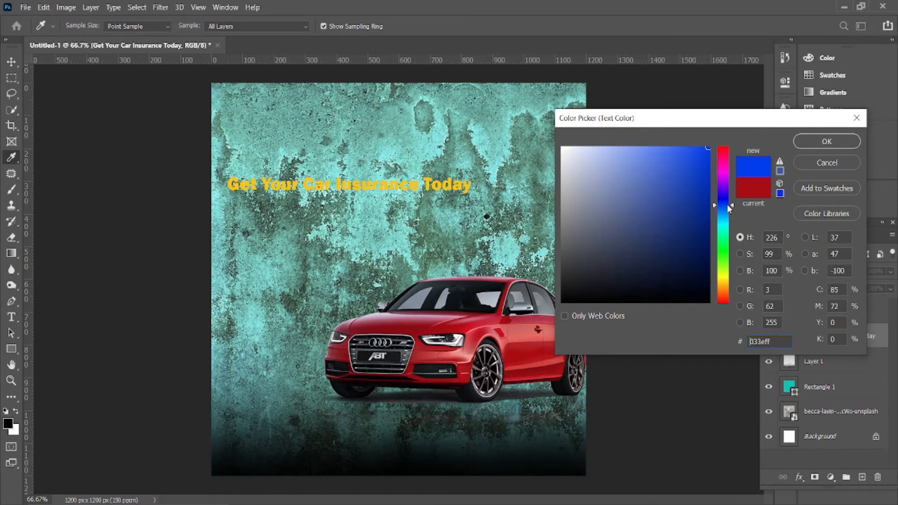
{"action": "left_click_drag", "start_coordinate": [722, 174], "coordinate": [722, 133]}
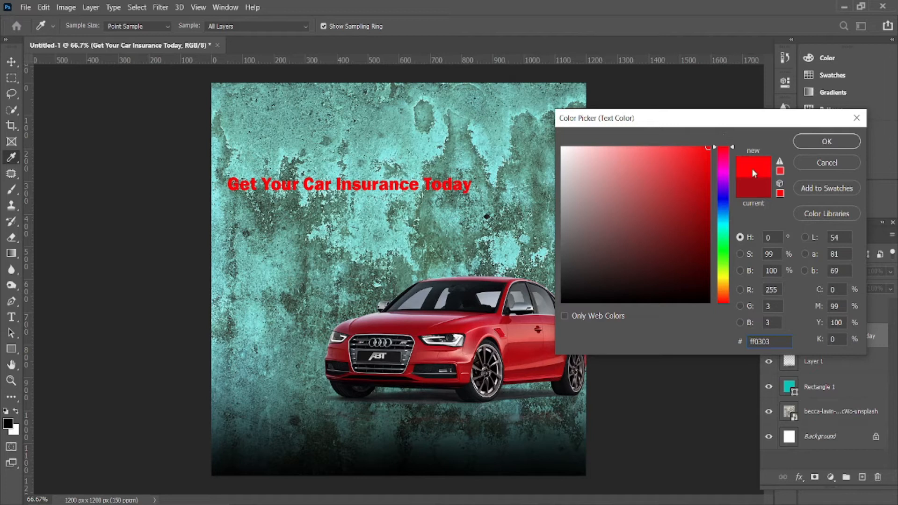
{"action": "left_click", "coordinate": [817, 142]}
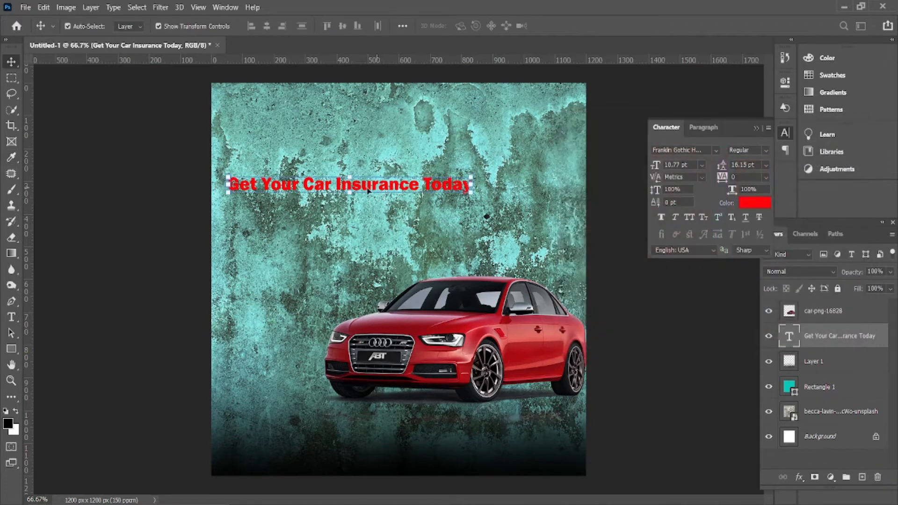
Break the headline after 'Car' into two lines and move it right above the car
{"action": "double_click", "coordinate": [340, 186]}
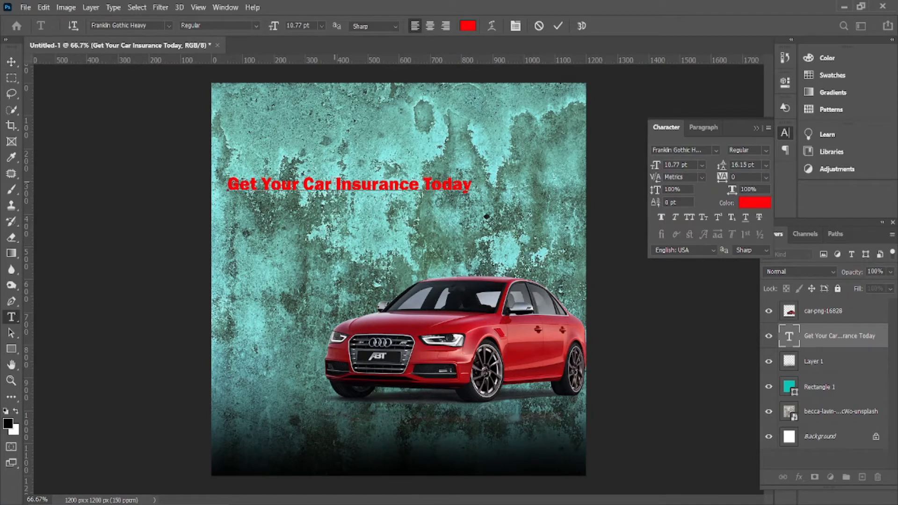
{"action": "key", "text": "Return"}
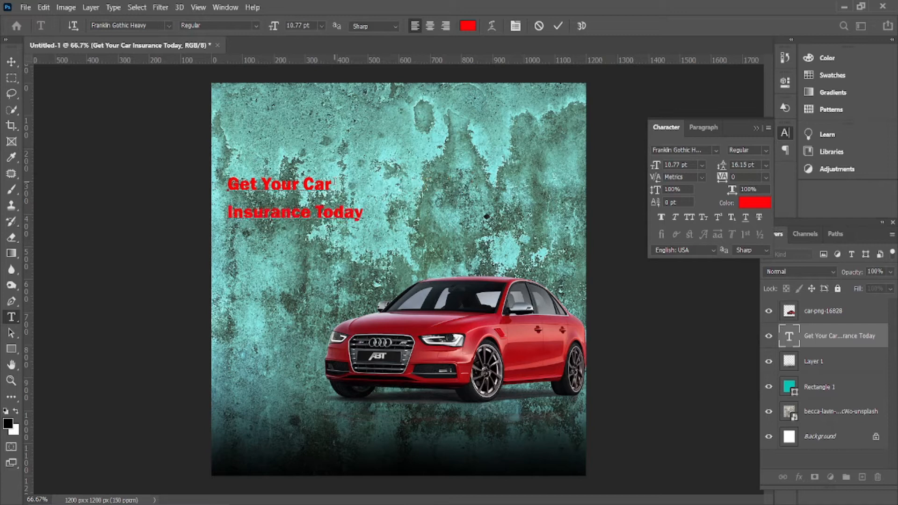
{"action": "left_click", "coordinate": [13, 62]}
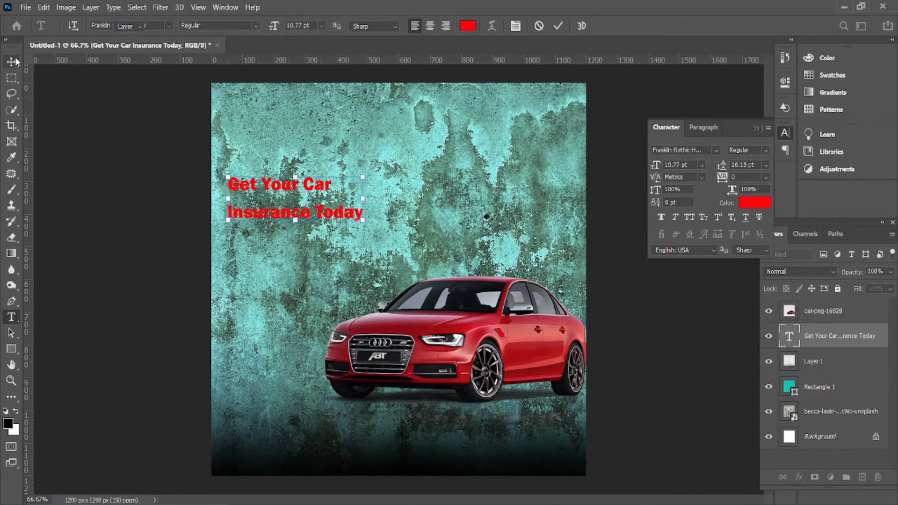
{"action": "left_click_drag", "start_coordinate": [273, 185], "coordinate": [444, 171]}
Search the font list for 'typ' and set the headline in OTR type 1
{"action": "left_click", "coordinate": [715, 150]}
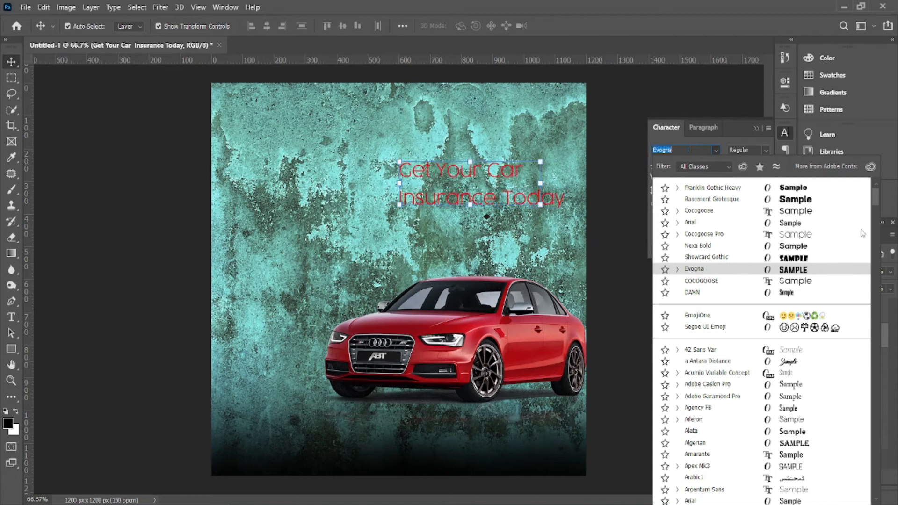
{"action": "type", "text": "typ"}
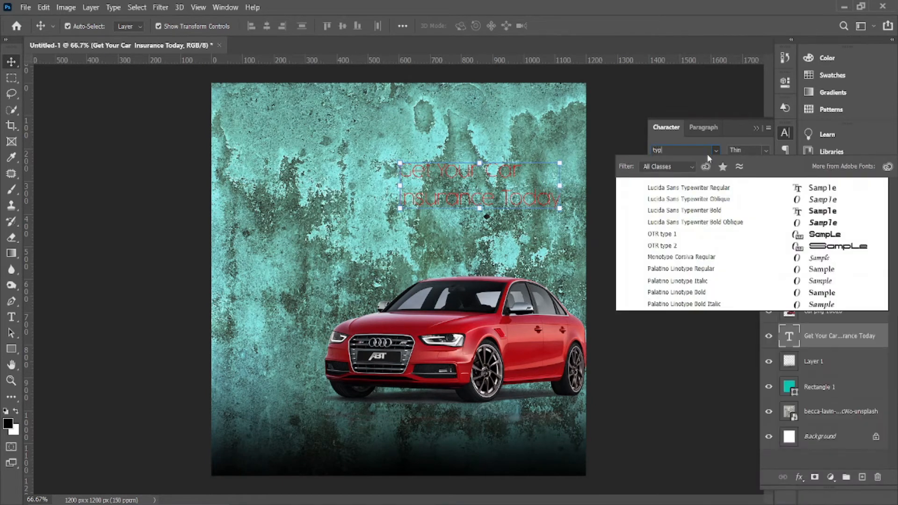
{"action": "type", "text": "i"}
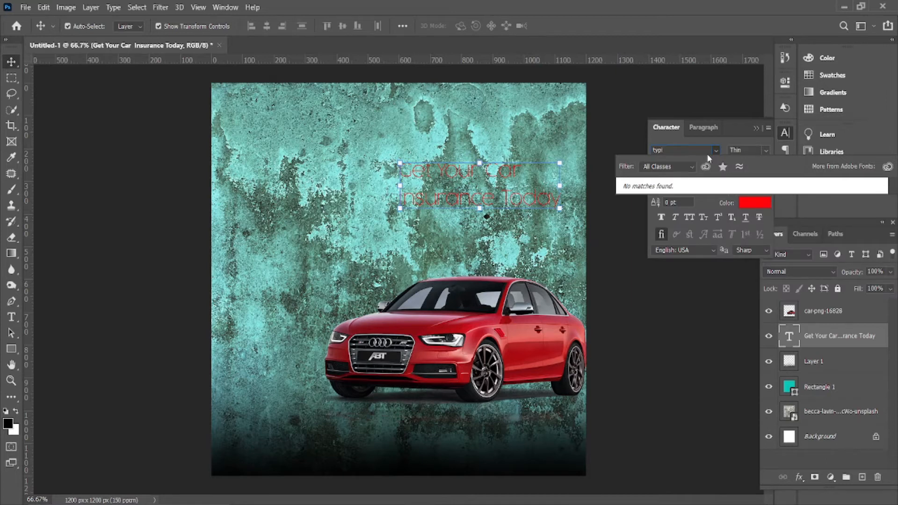
{"action": "key", "text": "BackSpace"}
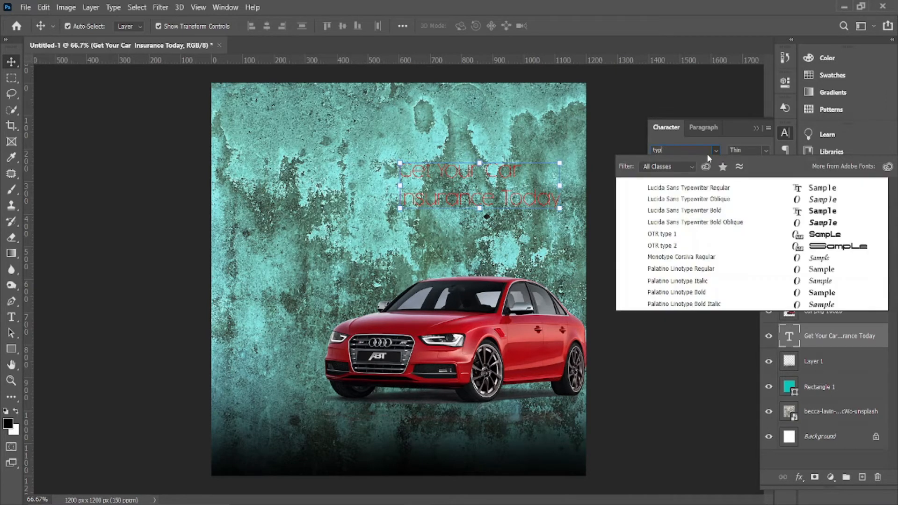
{"action": "key", "text": "Down"}
{"action": "key", "text": "Down"}
{"action": "key", "text": "Down"}
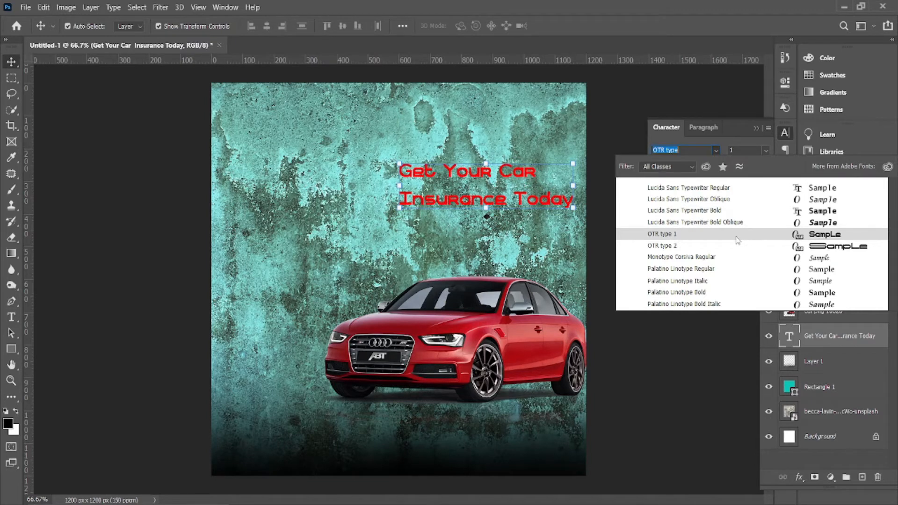
{"action": "left_click", "coordinate": [737, 240]}
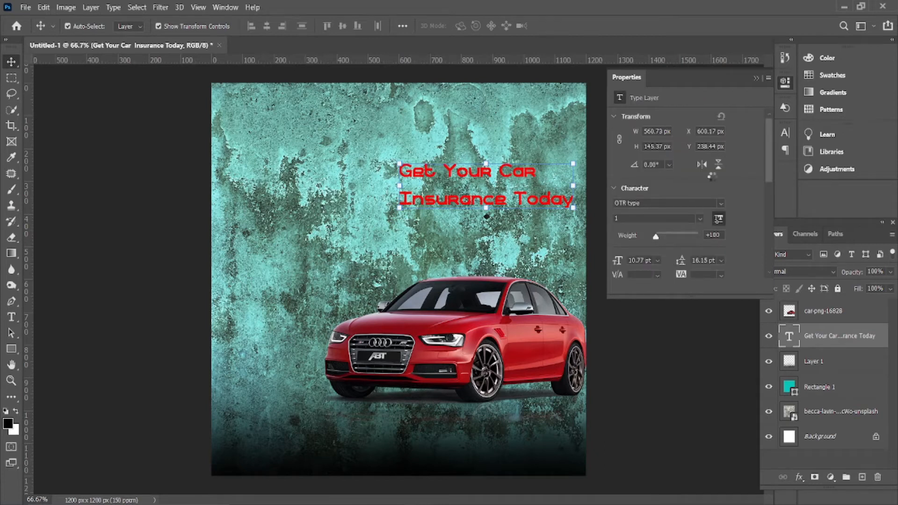
Reduce the headline's leading to 9 pt so its two lines sit close together
{"action": "left_click", "coordinate": [755, 77]}
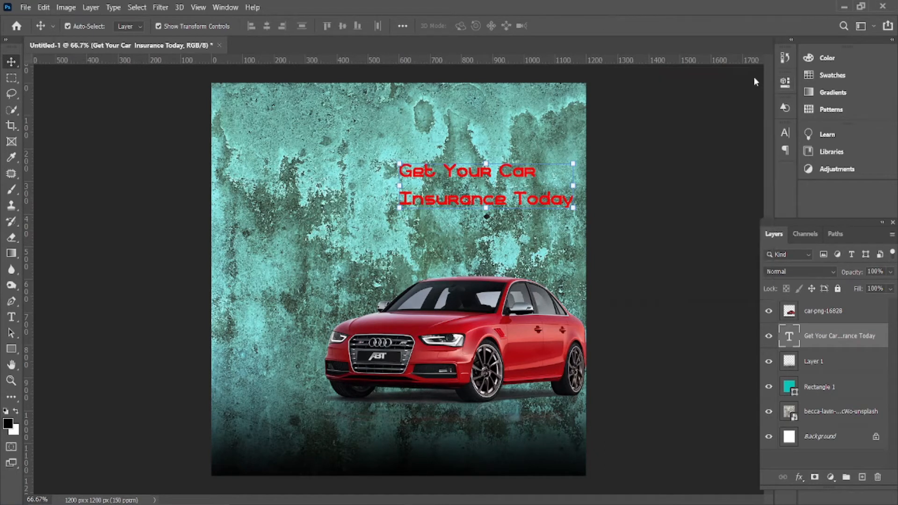
{"action": "left_click", "coordinate": [786, 139]}
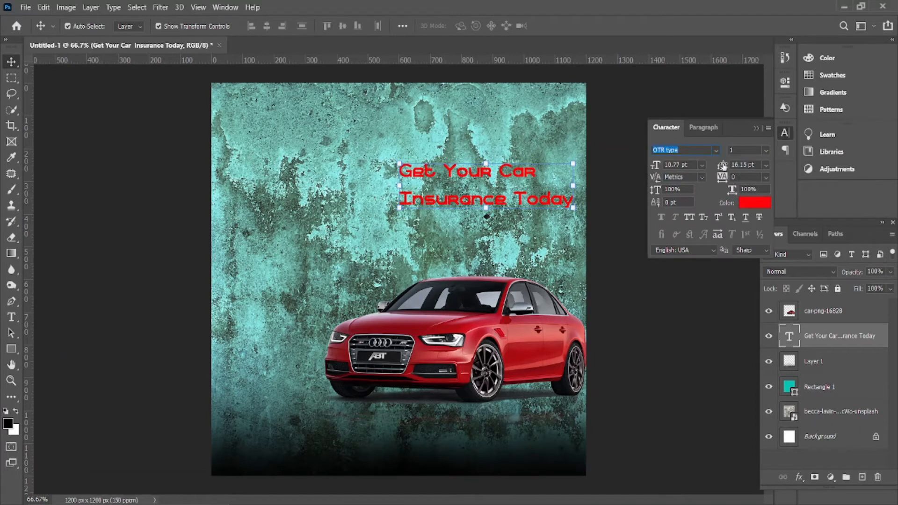
{"action": "left_click_drag", "start_coordinate": [723, 165], "coordinate": [735, 105]}
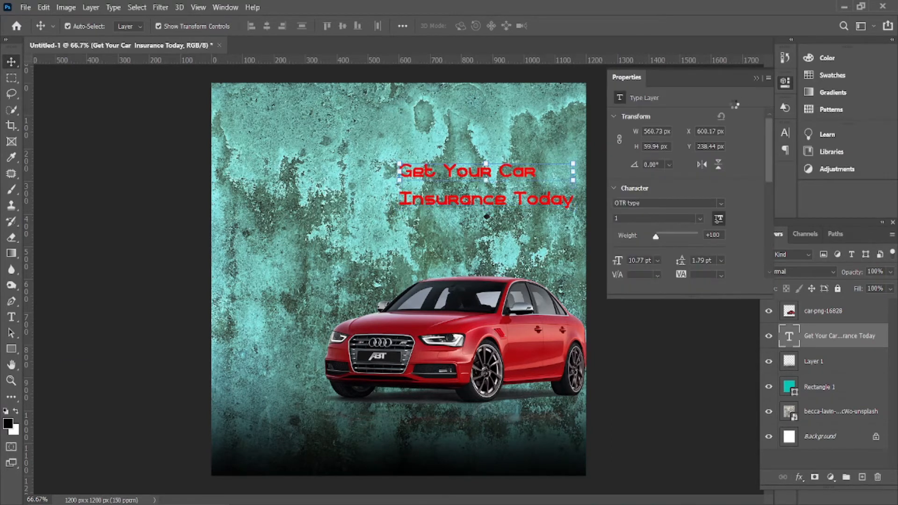
{"action": "left_click", "coordinate": [754, 79]}
{"action": "left_click", "coordinate": [784, 133]}
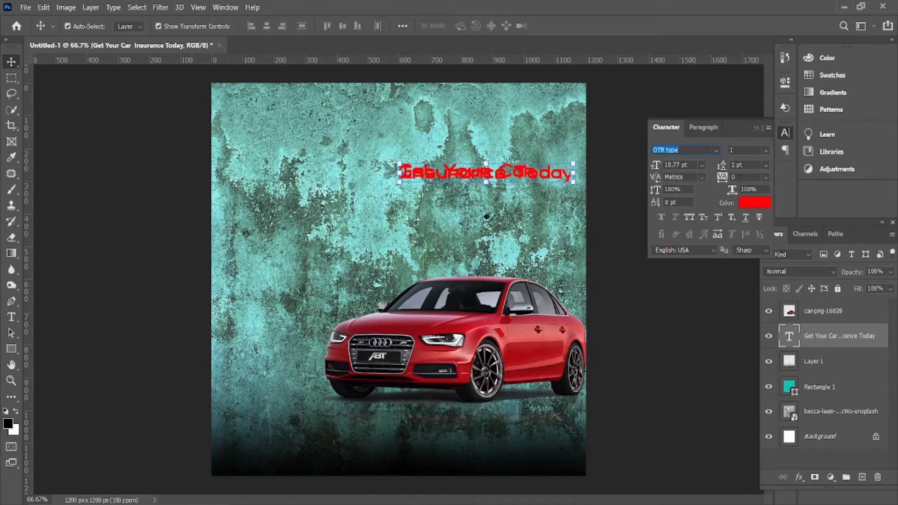
{"action": "left_click_drag", "start_coordinate": [722, 166], "coordinate": [723, 166]}
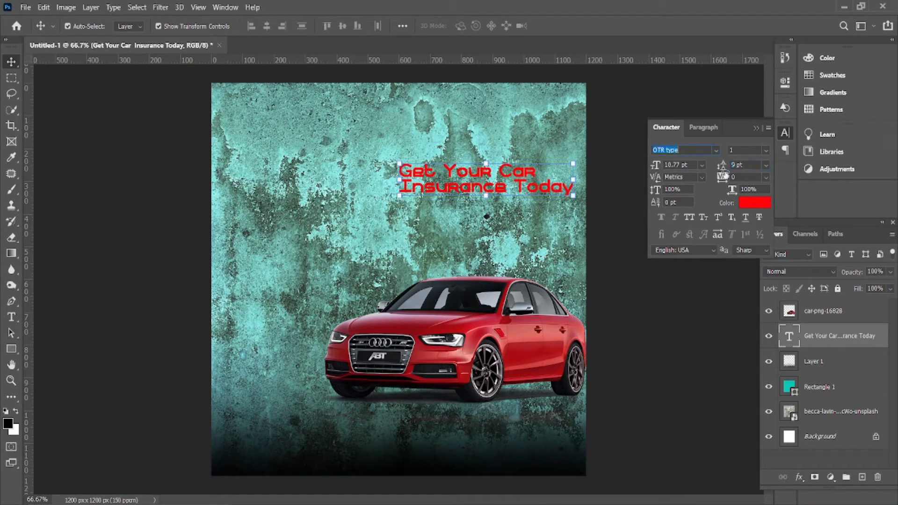
{"action": "left_click", "coordinate": [756, 128]}
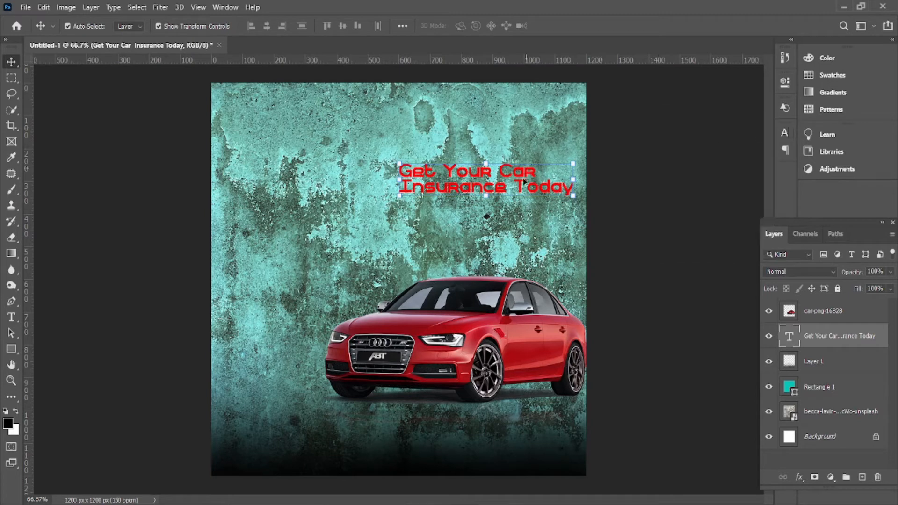
Scale the headline to about 135% and shift it left toward the top centre
{"action": "left_click_drag", "start_coordinate": [574, 163], "coordinate": [601, 156]}
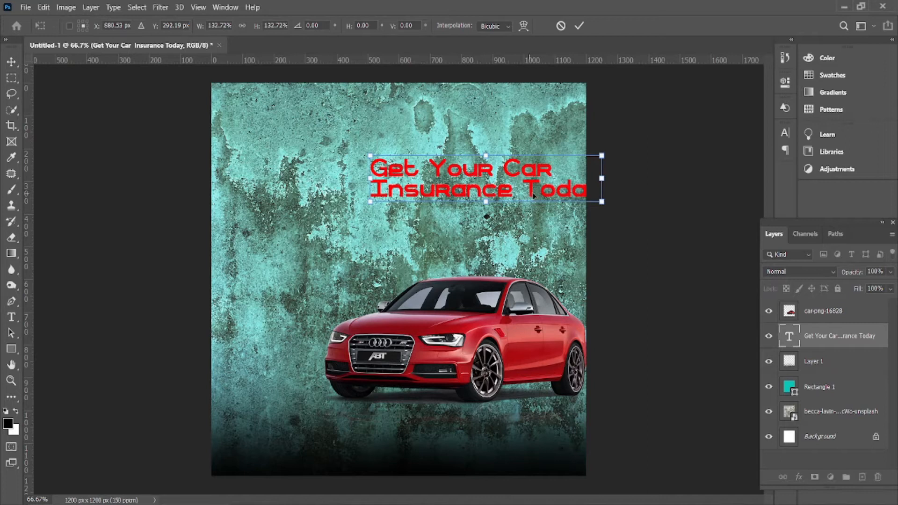
{"action": "left_click_drag", "start_coordinate": [537, 193], "coordinate": [452, 195]}
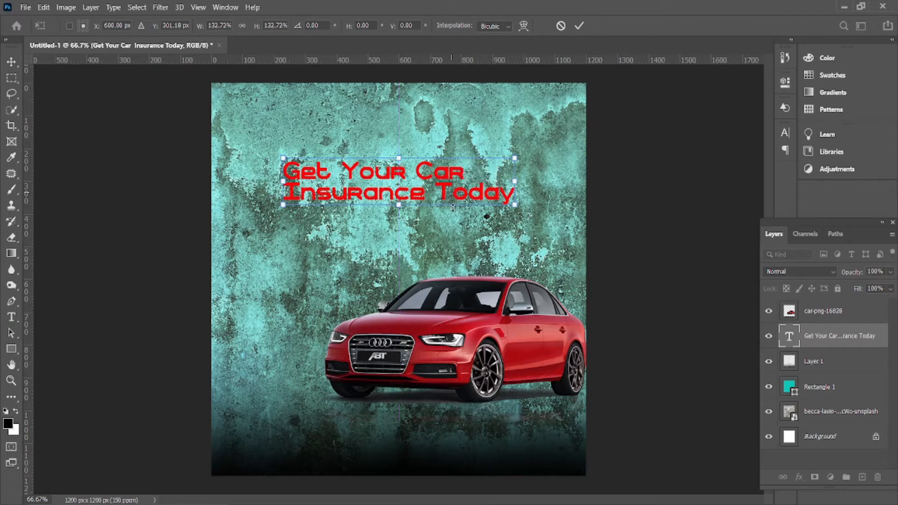
{"action": "left_click_drag", "start_coordinate": [515, 159], "coordinate": [516, 158]}
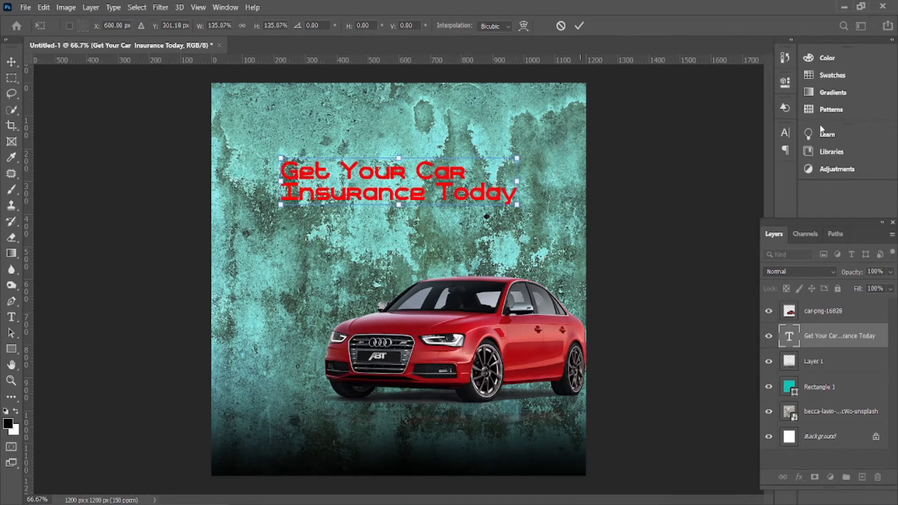
{"action": "left_click", "coordinate": [580, 25]}
{"action": "left_click", "coordinate": [785, 134]}
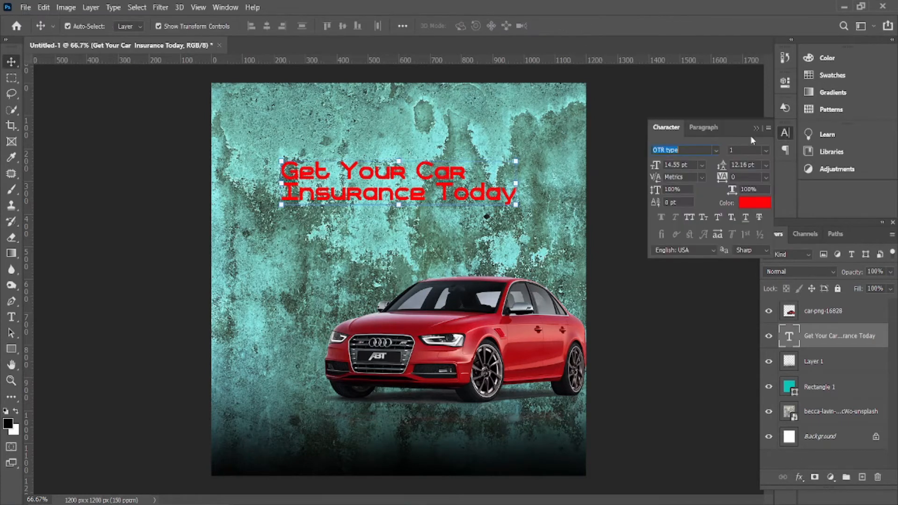
{"action": "left_click", "coordinate": [718, 152]}
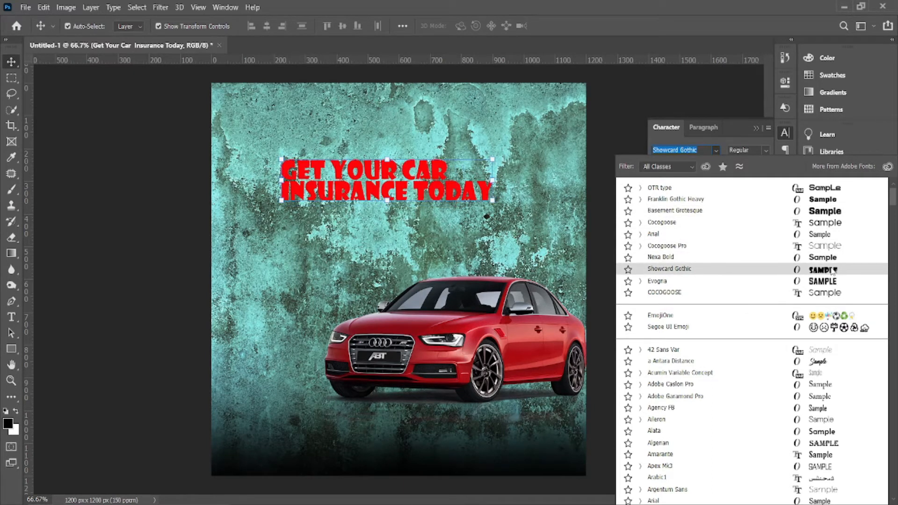
Set the headline in Basement Grotesque, colour it near-white #f9f9fa, and nudge it up
{"action": "scroll", "coordinate": [832, 271], "scroll_direction": "down", "scroll_amount": 8}
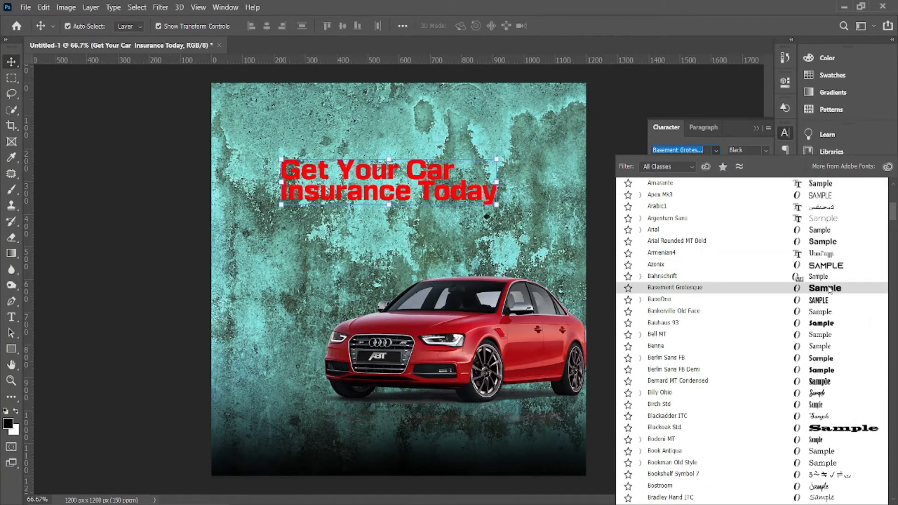
{"action": "left_click", "coordinate": [829, 290]}
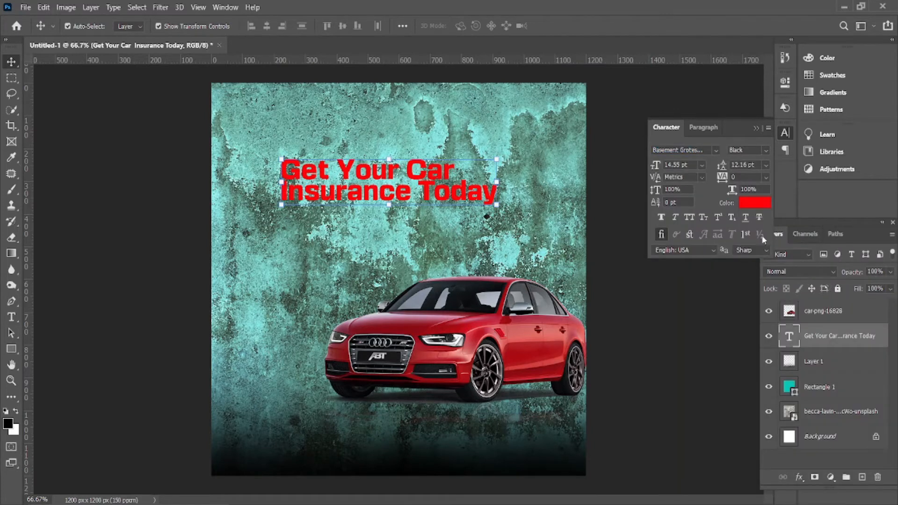
{"action": "left_click", "coordinate": [757, 208]}
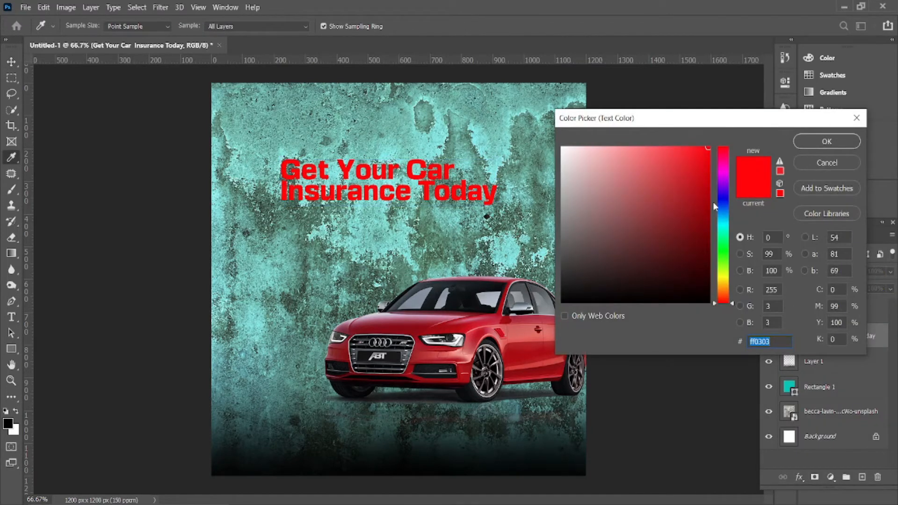
{"action": "left_click", "coordinate": [718, 202]}
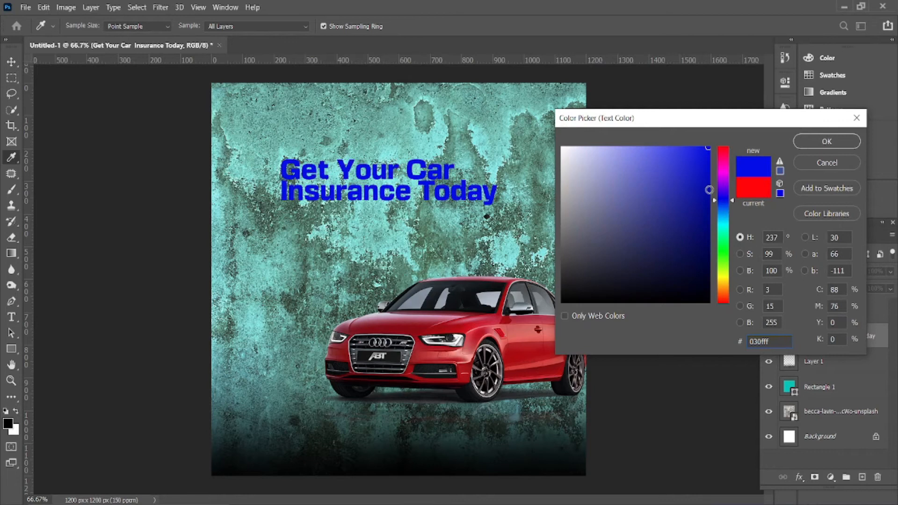
{"action": "left_click", "coordinate": [561, 150]}
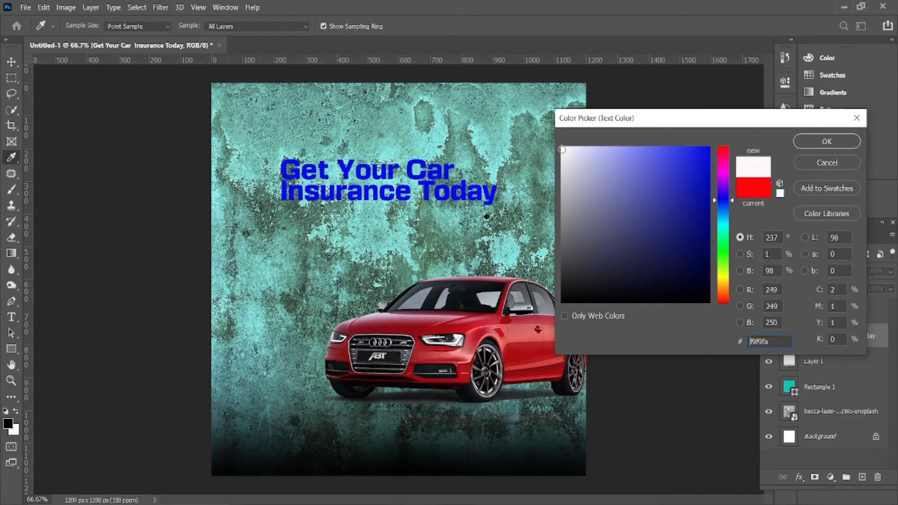
{"action": "left_click", "coordinate": [816, 139]}
{"action": "left_click_drag", "start_coordinate": [436, 194], "coordinate": [441, 180]}
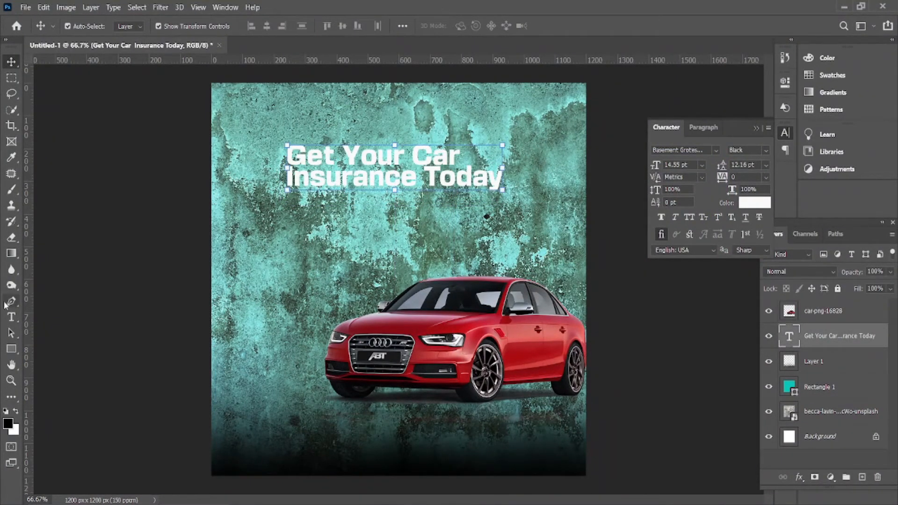
Add a text box below the headline and paste 'on your new vehicle' copied from Notepad
{"action": "left_click", "coordinate": [15, 318]}
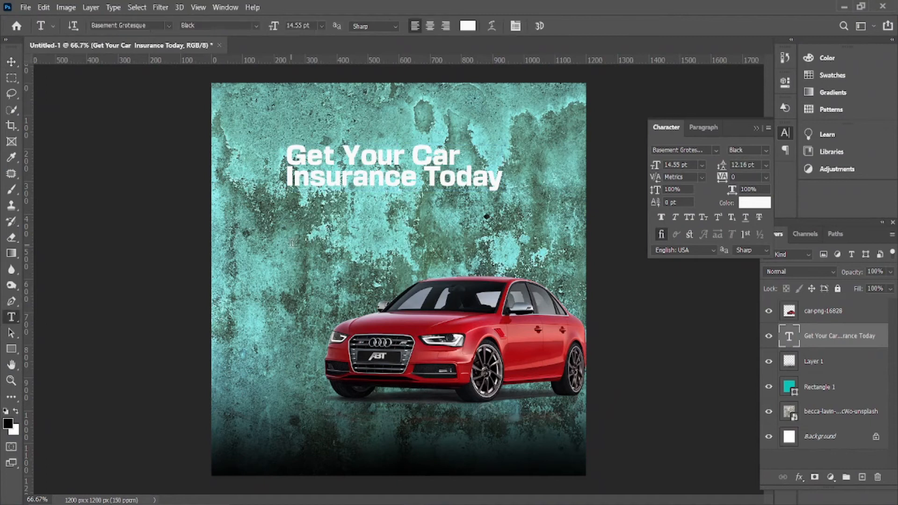
{"action": "left_click", "coordinate": [292, 243]}
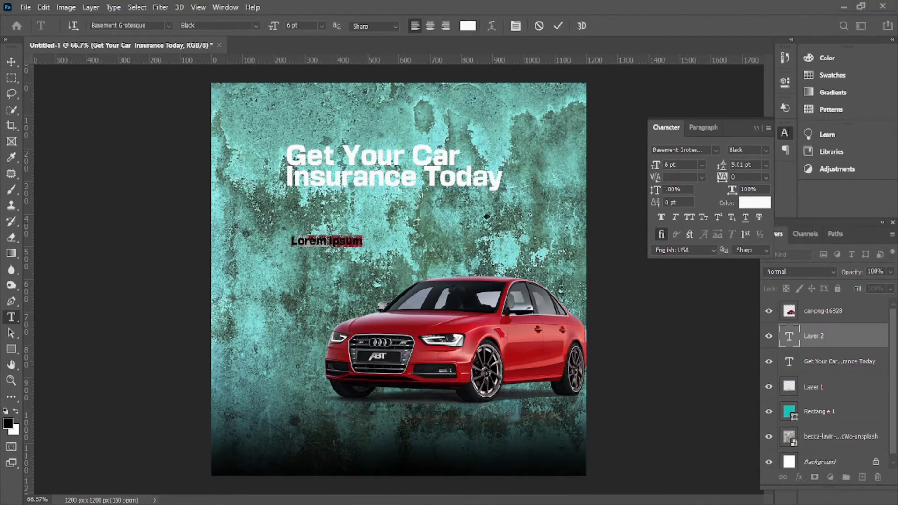
{"action": "key", "text": "alt+Tab"}
{"action": "left_click_drag", "start_coordinate": [224, 152], "coordinate": [131, 151]}
{"action": "key", "text": "ctrl+c"}
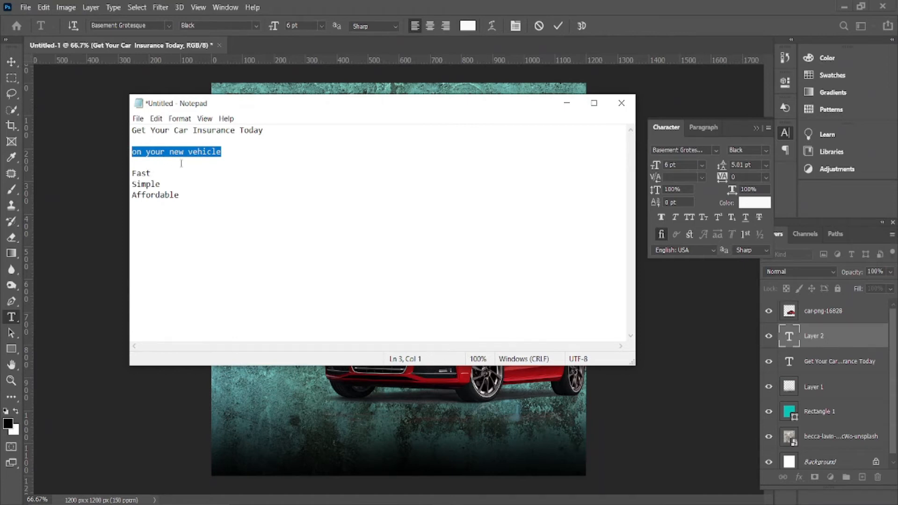
{"action": "left_click", "coordinate": [567, 104]}
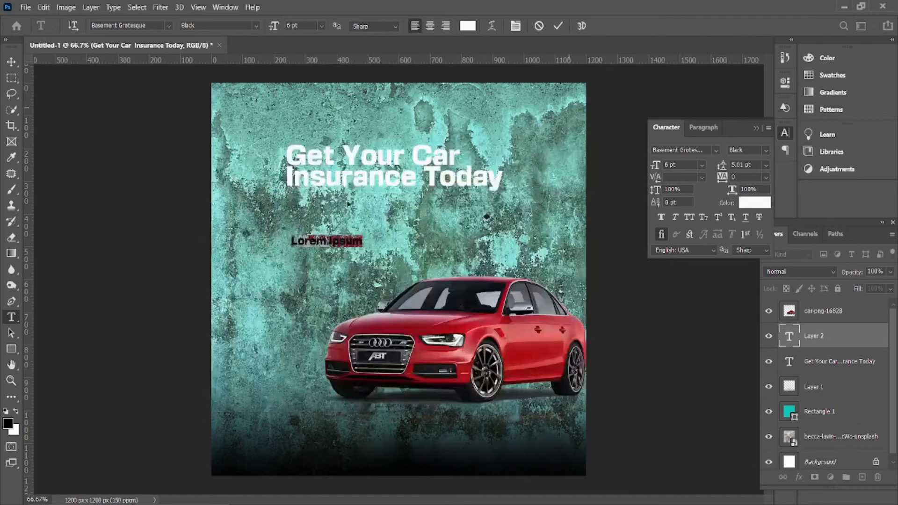
{"action": "key", "text": "ctrl+v"}
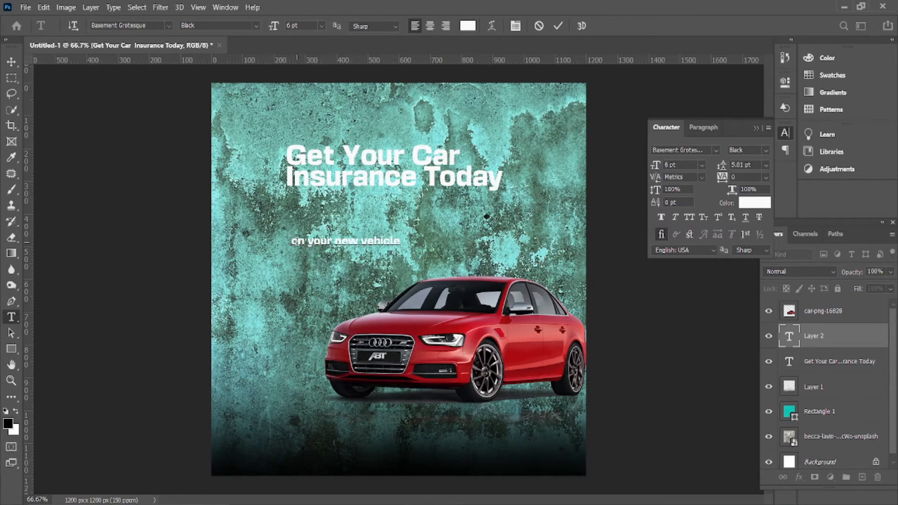
Capitalise the first letter to read 'On your new vehicle' and commit the text
{"action": "left_click", "coordinate": [296, 241]}
{"action": "key", "text": "BackSpace"}
{"action": "type", "text": "O"}
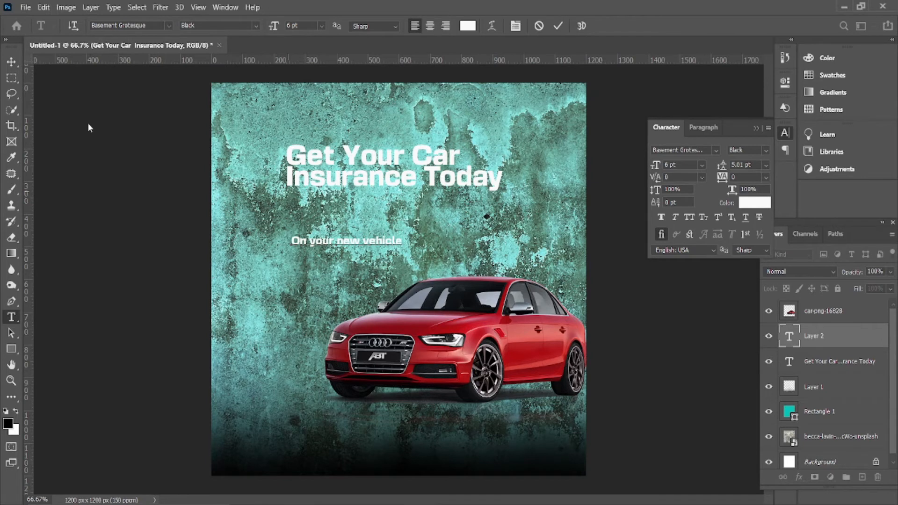
{"action": "left_click", "coordinate": [11, 62]}
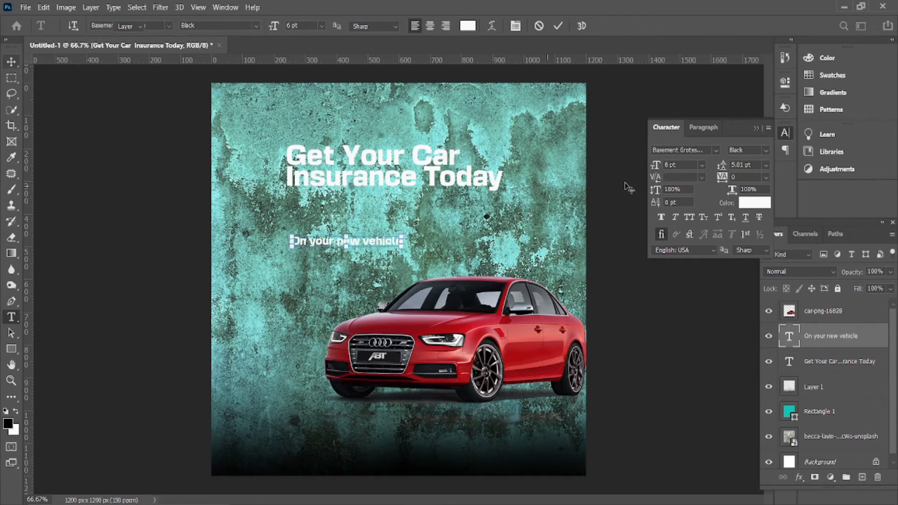
{"action": "key", "text": "v"}
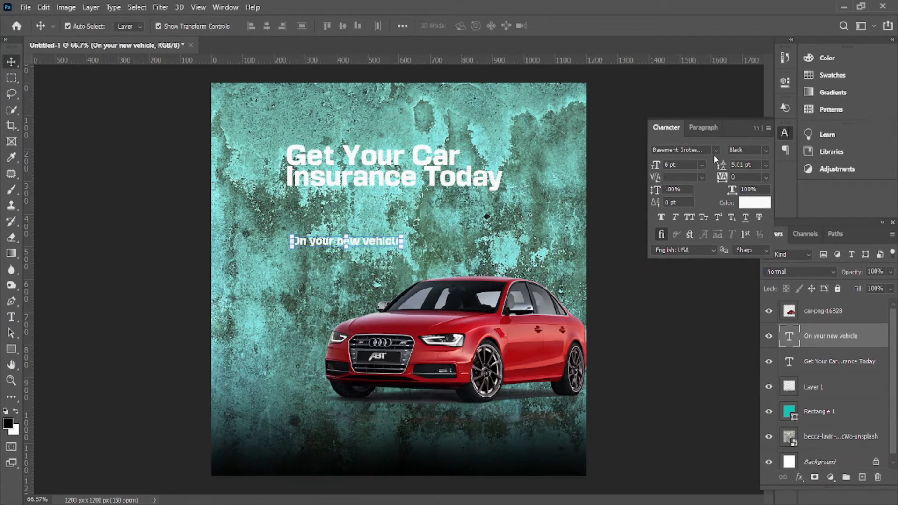
Set the subline to Franklin Gothic Heavy at 10 pt and centre it under the headline
{"action": "left_click", "coordinate": [715, 150]}
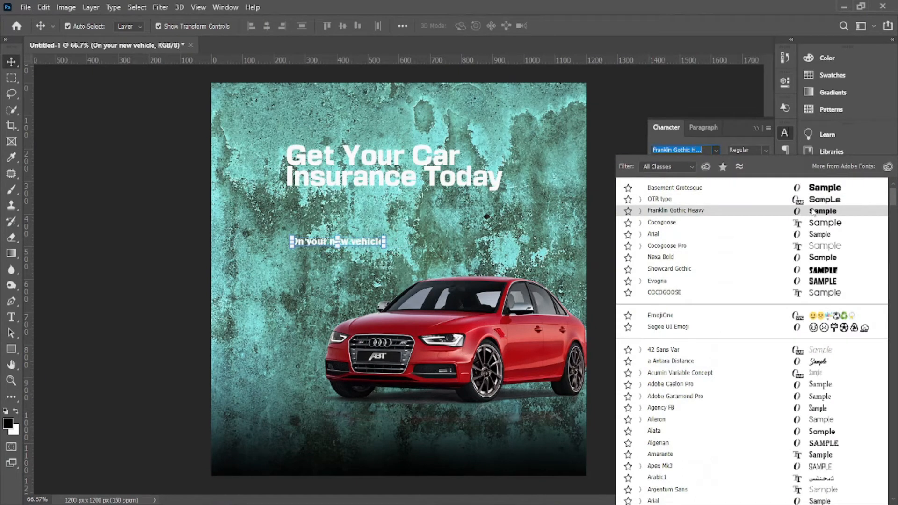
{"action": "left_click", "coordinate": [812, 212]}
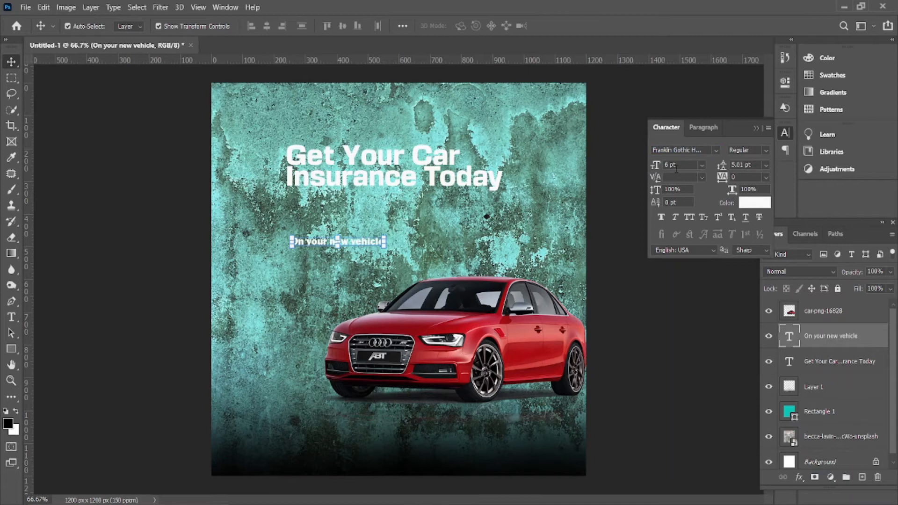
{"action": "left_click_drag", "start_coordinate": [658, 166], "coordinate": [658, 164]}
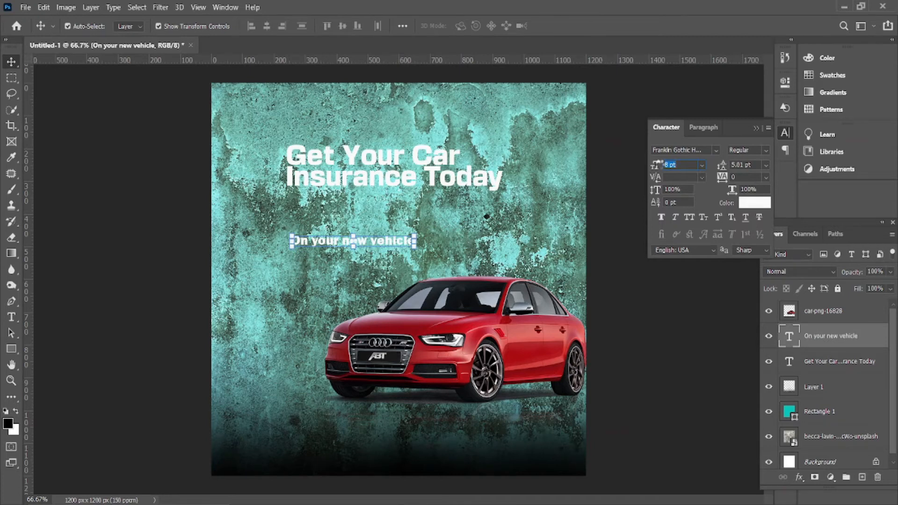
{"action": "type", "text": "10"}
{"action": "key", "text": "Return"}
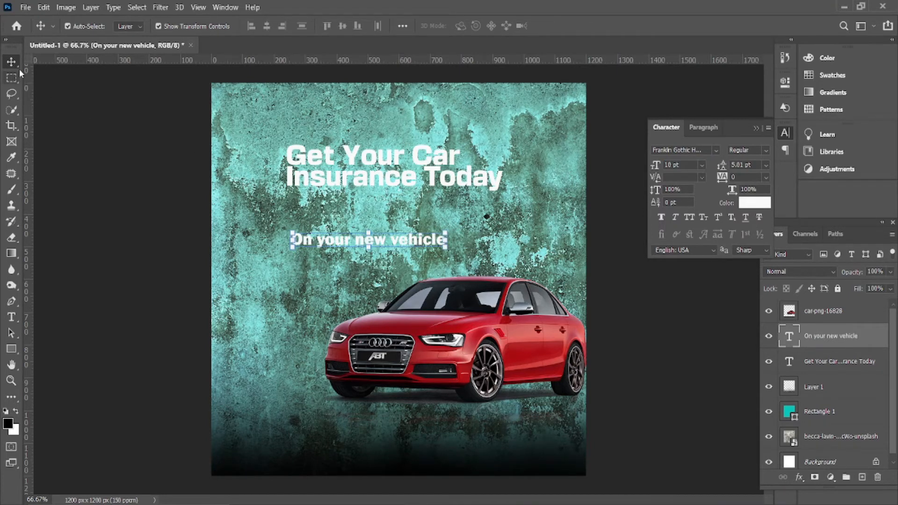
{"action": "left_click_drag", "start_coordinate": [412, 239], "coordinate": [435, 218]}
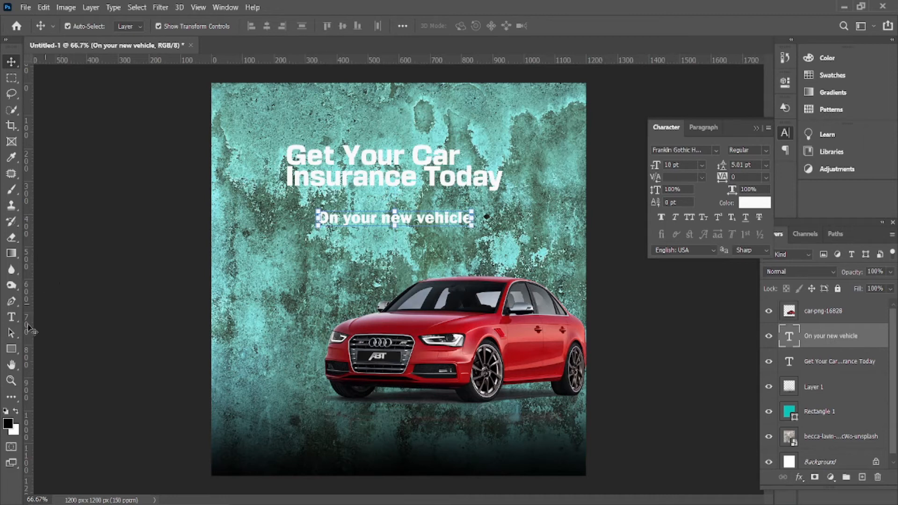
Draw a rectangle under the headline and remove its fill
{"action": "left_click", "coordinate": [14, 348]}
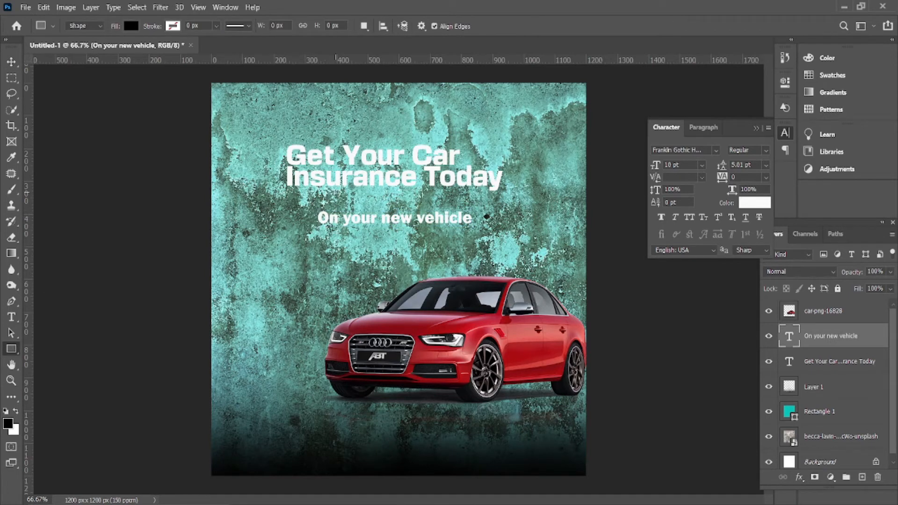
{"action": "left_click_drag", "start_coordinate": [314, 206], "coordinate": [476, 230]}
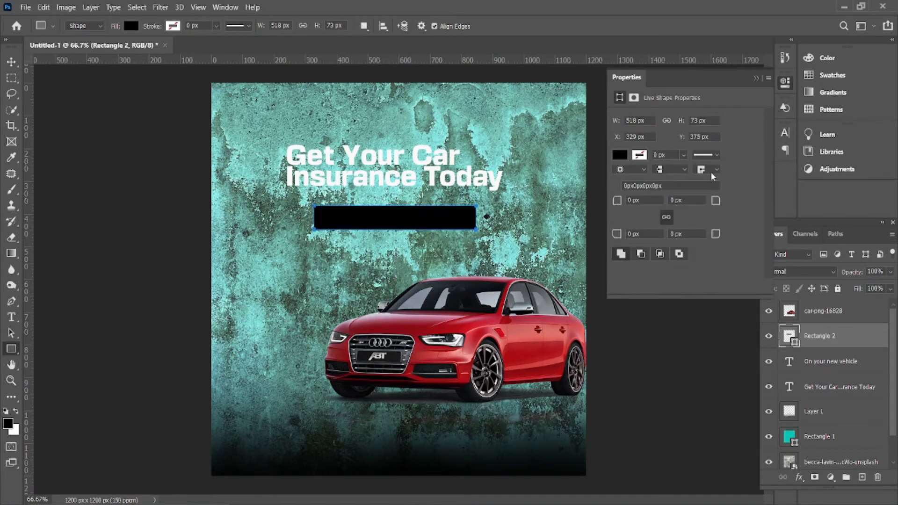
{"action": "left_click", "coordinate": [622, 156]}
{"action": "left_click", "coordinate": [625, 178]}
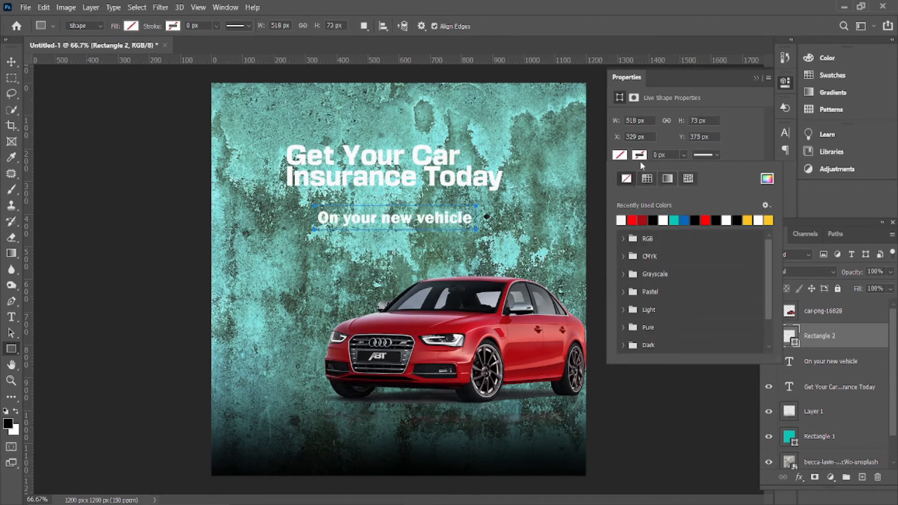
Give the rectangle a yellow stroke, 4 px wide
{"action": "left_click", "coordinate": [641, 159]}
{"action": "left_click", "coordinate": [747, 221]}
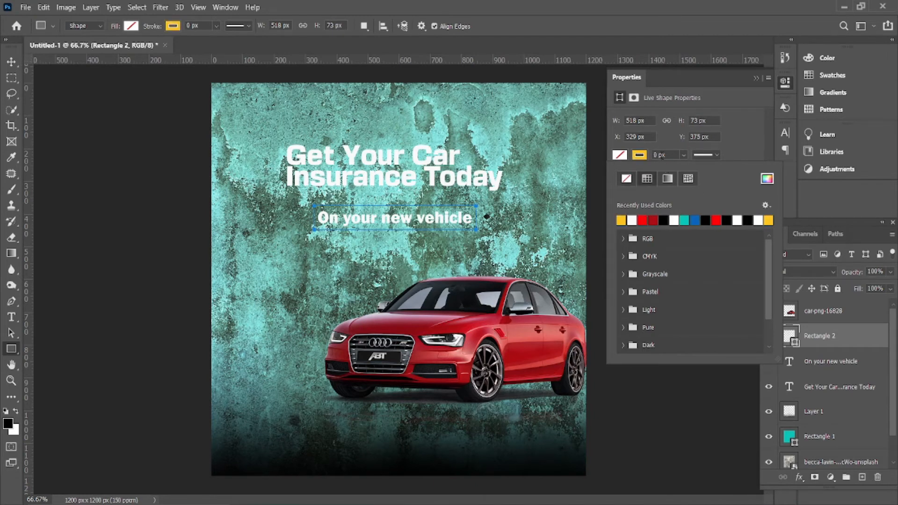
{"action": "left_click", "coordinate": [659, 154]}
{"action": "left_click", "coordinate": [656, 155]}
{"action": "type", "text": "2"}
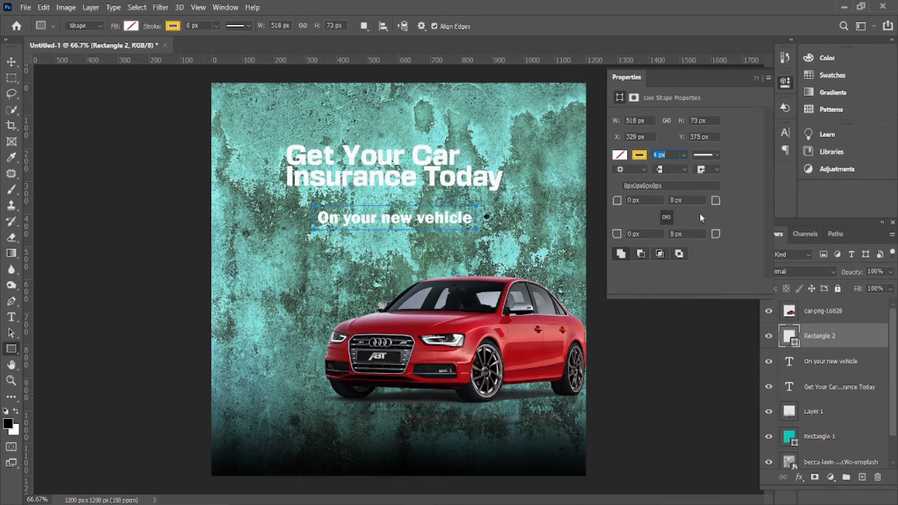
Try a dashed stroke, settle on a solid line, then deselect the rectangle
{"action": "left_click", "coordinate": [713, 155]}
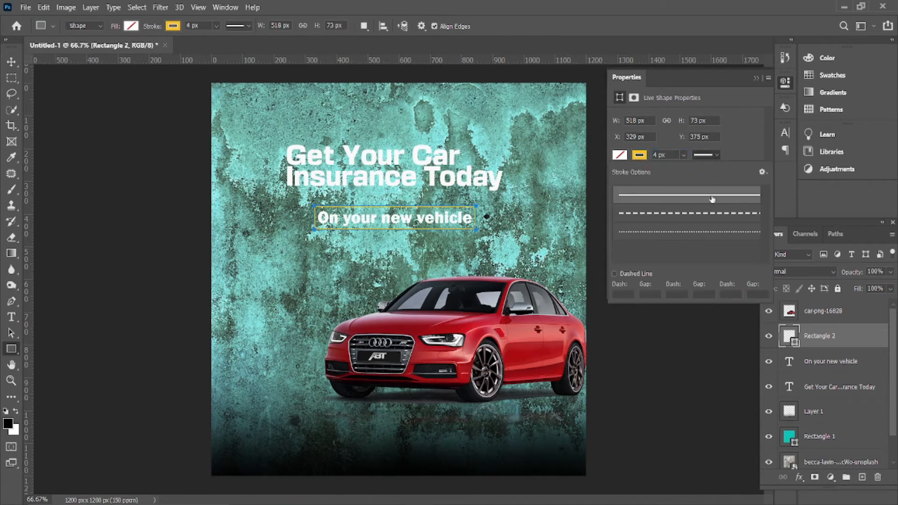
{"action": "left_click", "coordinate": [711, 213]}
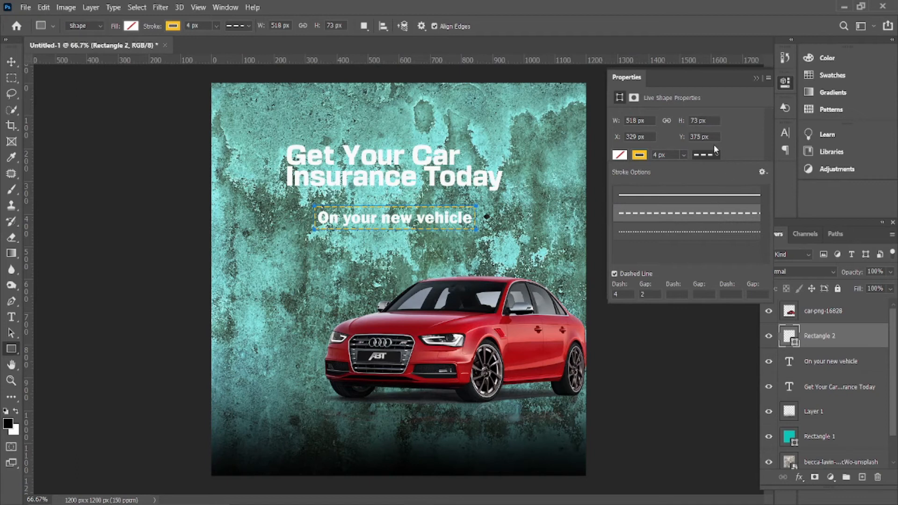
{"action": "left_click", "coordinate": [717, 155]}
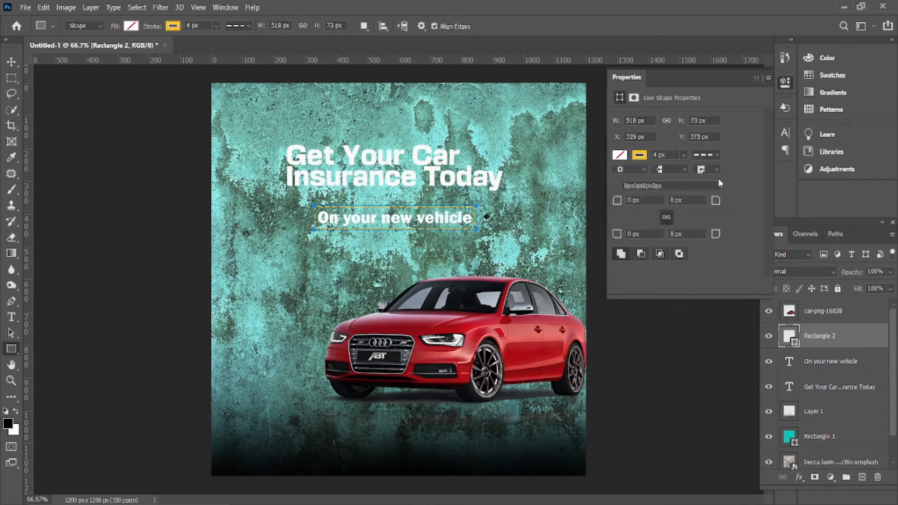
{"action": "left_click", "coordinate": [713, 156]}
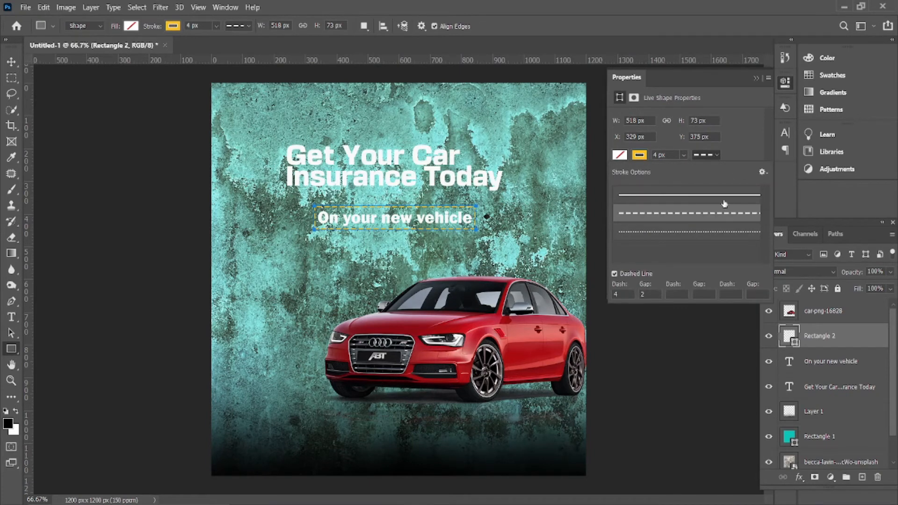
{"action": "left_click", "coordinate": [720, 197]}
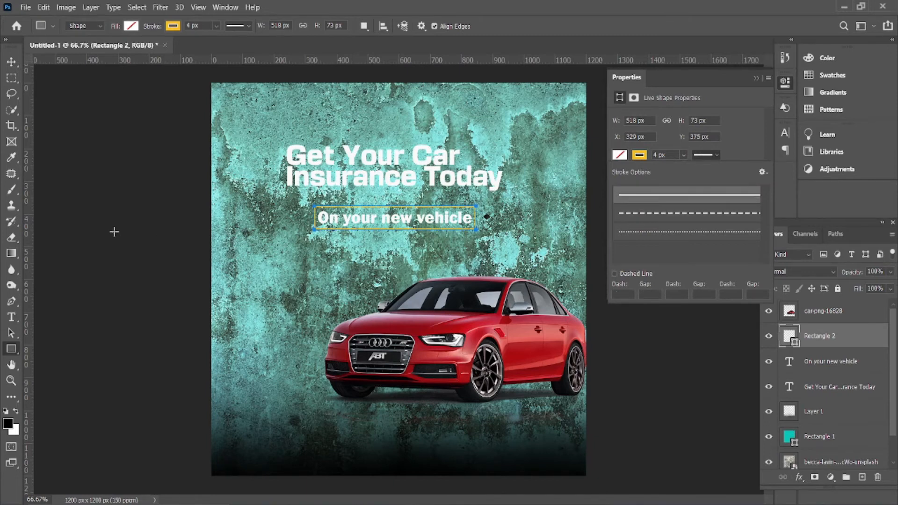
{"action": "left_click", "coordinate": [11, 61]}
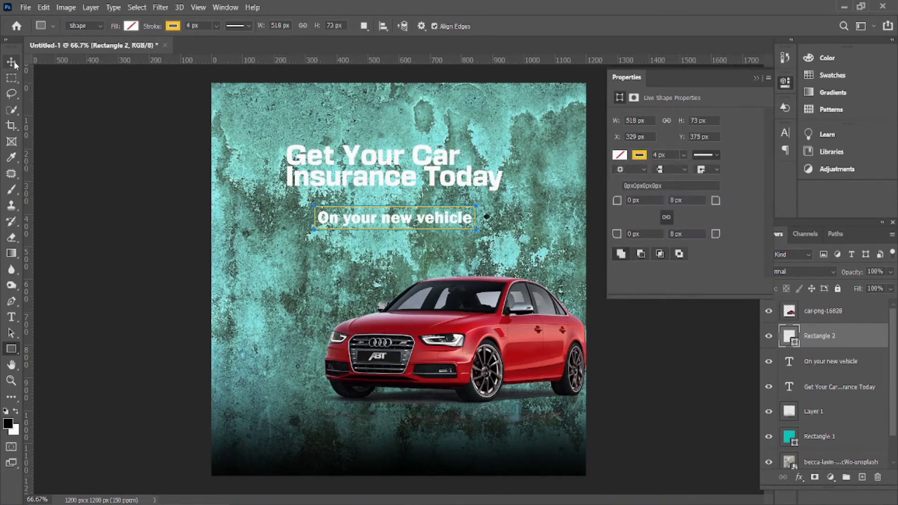
{"action": "left_click", "coordinate": [90, 173]}
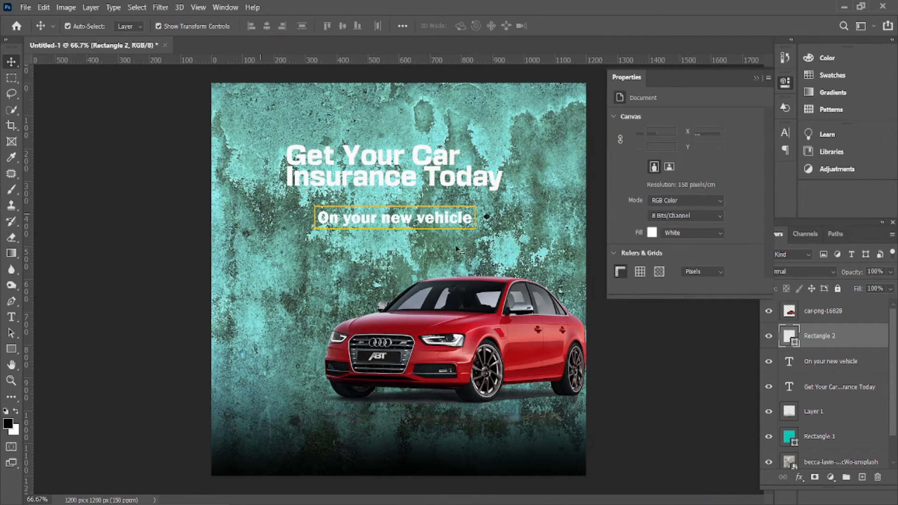
Color the 'On your new vehicle' text pure red (#ff0000) in the Color Picker
{"action": "left_click", "coordinate": [442, 222]}
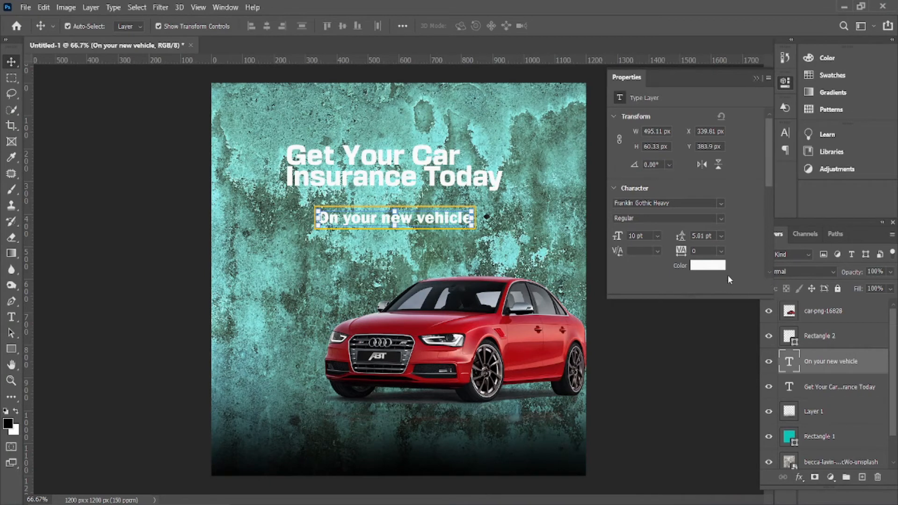
{"action": "left_click", "coordinate": [717, 267]}
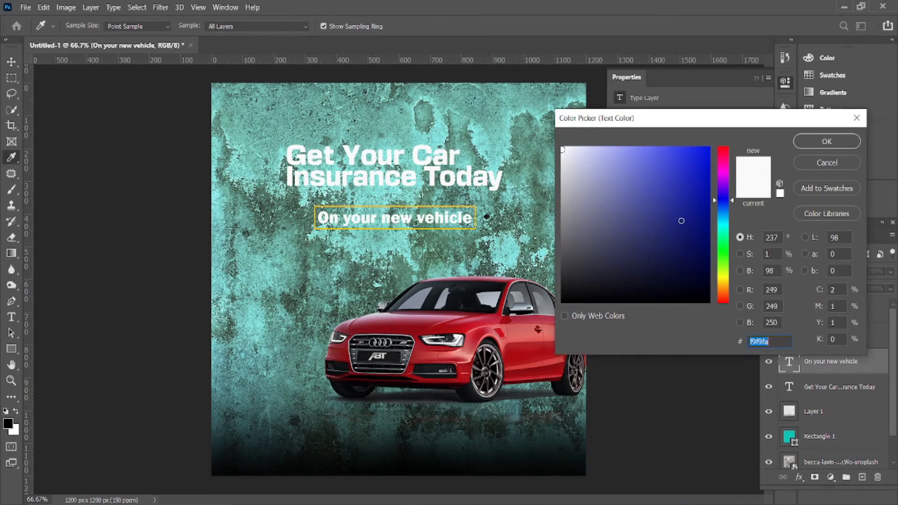
{"action": "left_click", "coordinate": [697, 205]}
{"action": "left_click_drag", "start_coordinate": [723, 247], "coordinate": [720, 313]}
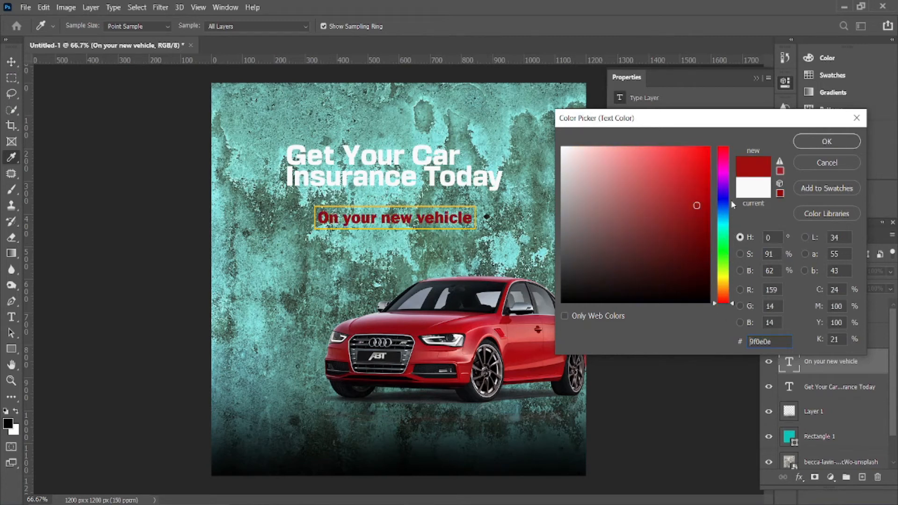
{"action": "left_click_drag", "start_coordinate": [723, 158], "coordinate": [719, 133]}
{"action": "left_click", "coordinate": [707, 152]}
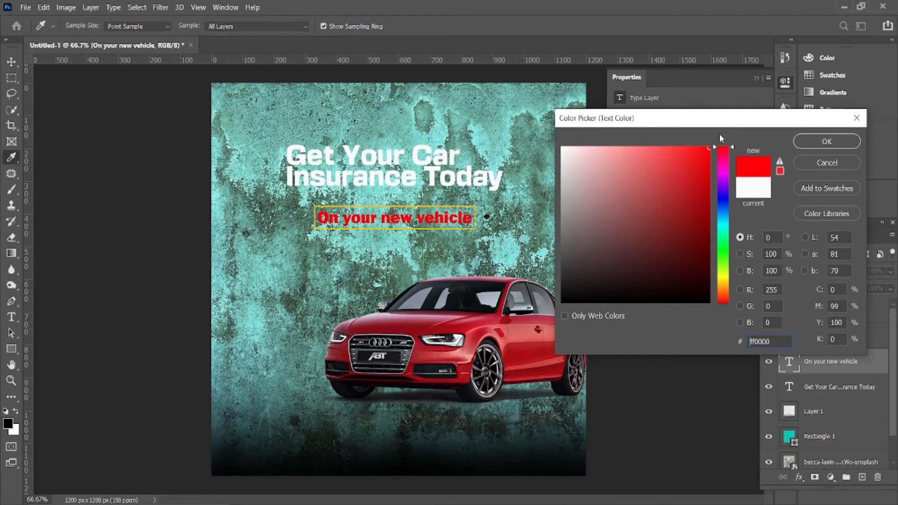
{"action": "left_click", "coordinate": [828, 142]}
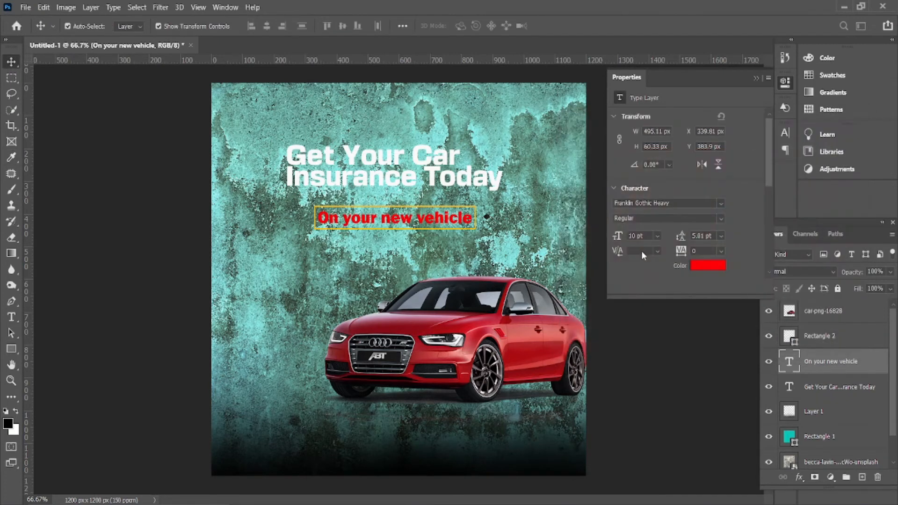
{"action": "left_click", "coordinate": [671, 365]}
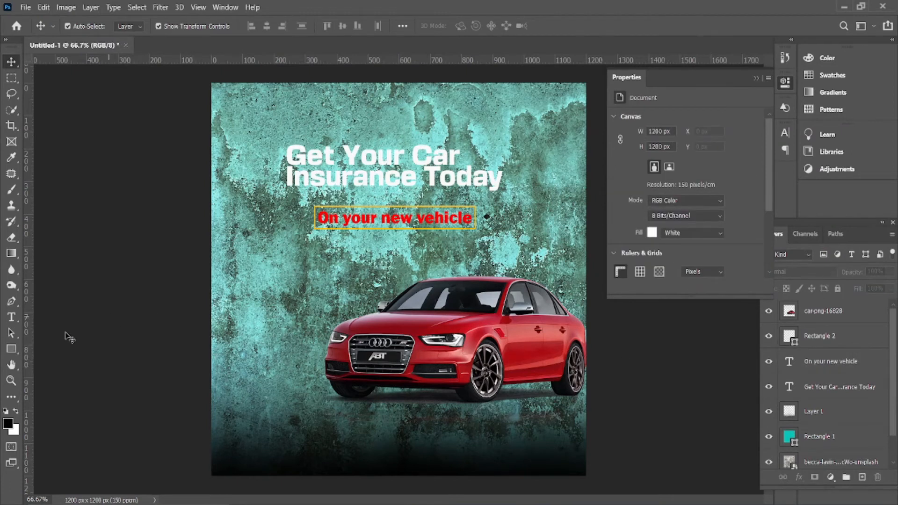
Type 'Fast' left of the car and scale it up to about 164% (16.35 pt)
{"action": "left_click", "coordinate": [12, 317]}
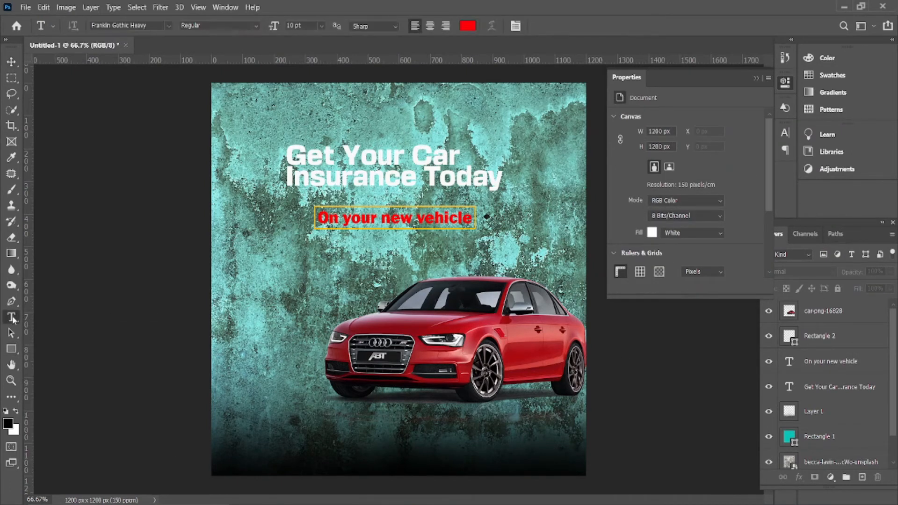
{"action": "left_click", "coordinate": [234, 293]}
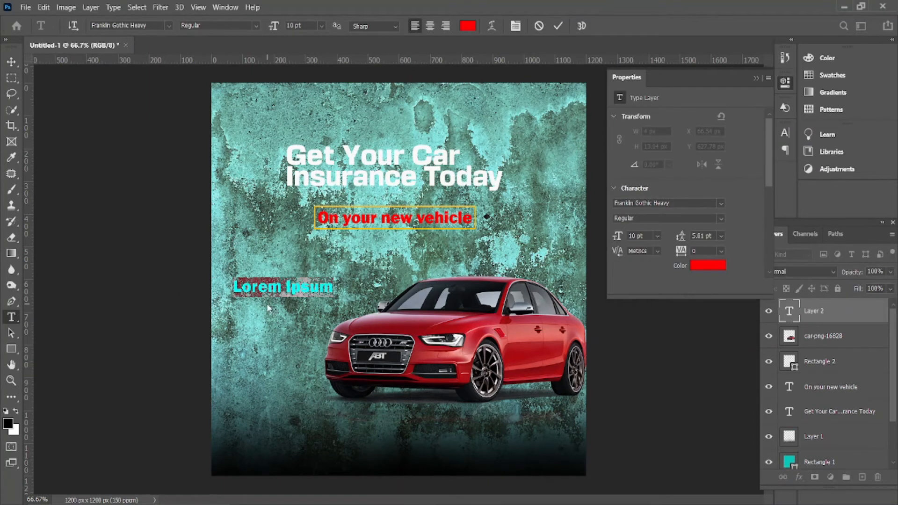
{"action": "type", "text": "F"}
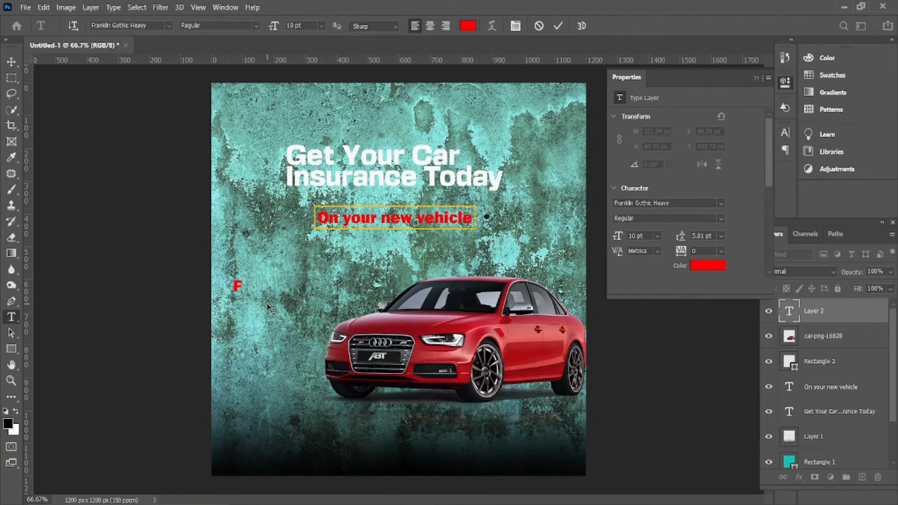
{"action": "type", "text": "ast"}
{"action": "left_click", "coordinate": [11, 61]}
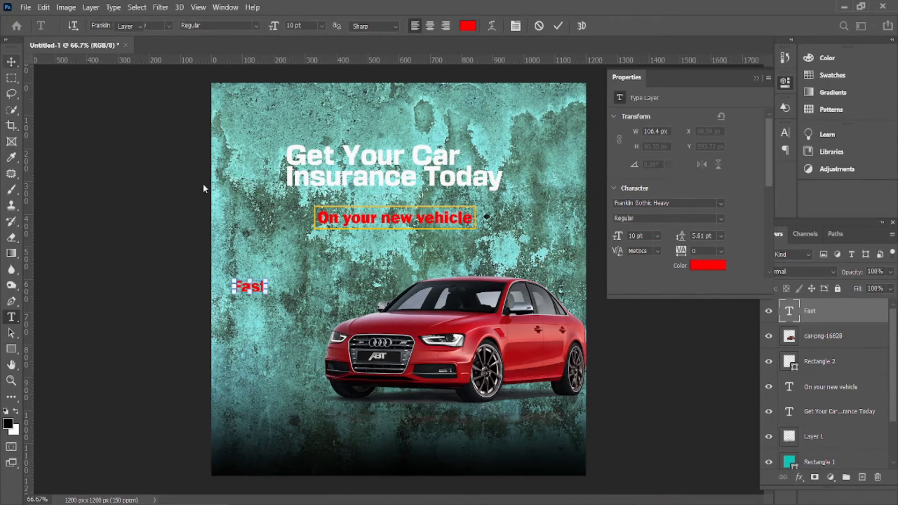
{"action": "key", "text": "ctrl+t"}
{"action": "mouse_move", "coordinate": [265, 279]}
{"action": "left_mouse_down"}
{"action": "mouse_move", "coordinate": [277, 271]}
{"action": "mouse_move", "coordinate": [275, 285]}
{"action": "mouse_move", "coordinate": [276, 270]}
{"action": "mouse_move", "coordinate": [270, 275]}
{"action": "left_mouse_up"}
{"action": "left_click", "coordinate": [12, 316]}
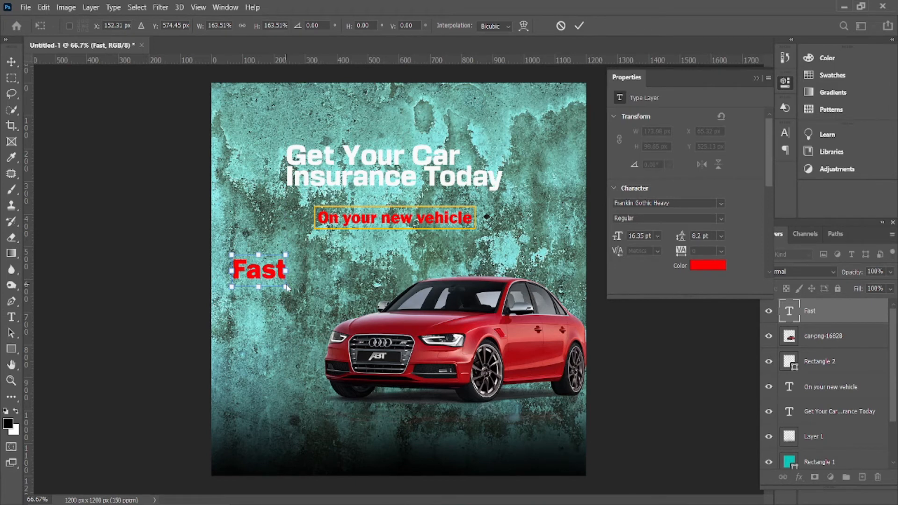
Commit the enlarged 'Fast', set it in Nexa Bold, and Alt-drag a copy directly below
{"action": "left_click", "coordinate": [756, 79]}
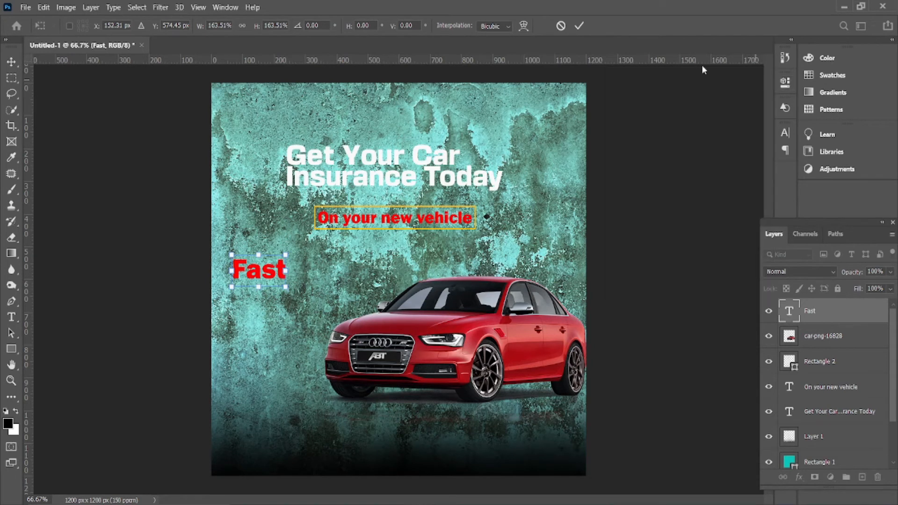
{"action": "left_click", "coordinate": [578, 27]}
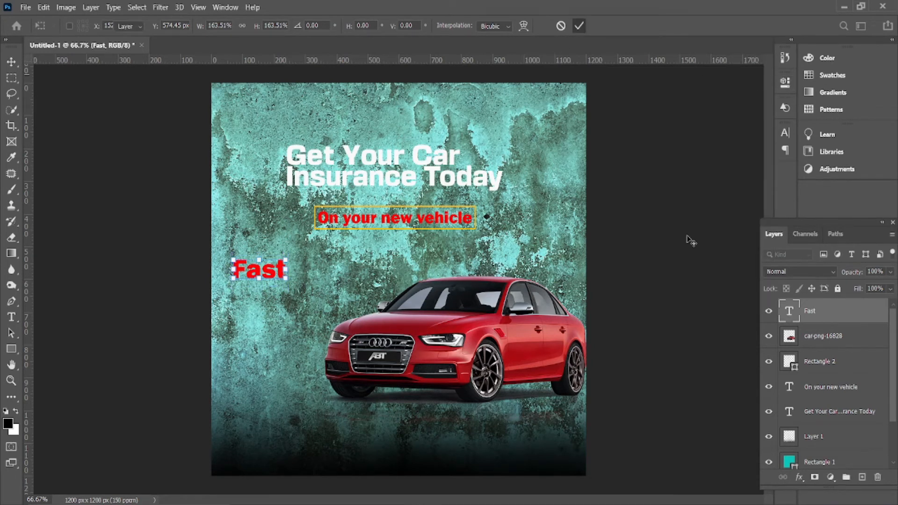
{"action": "left_click", "coordinate": [785, 134]}
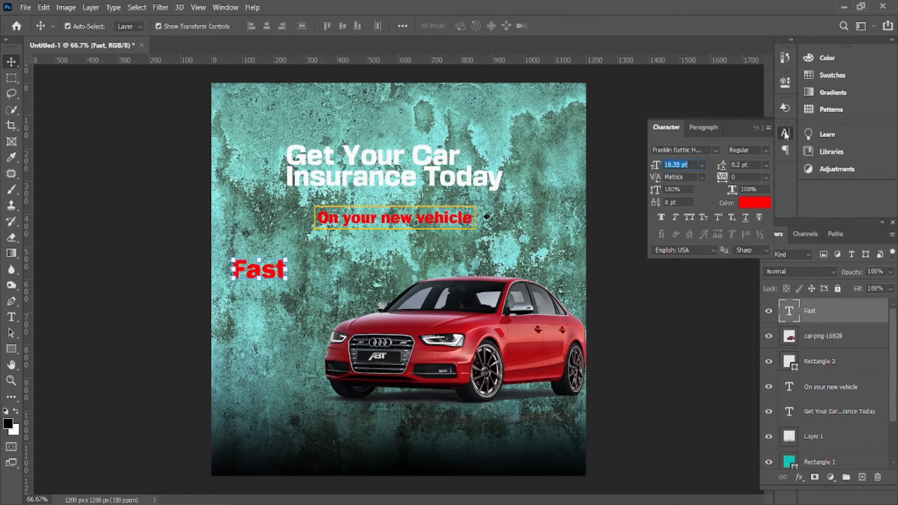
{"action": "left_click", "coordinate": [703, 166]}
{"action": "left_click", "coordinate": [706, 153]}
{"action": "left_click", "coordinate": [717, 151]}
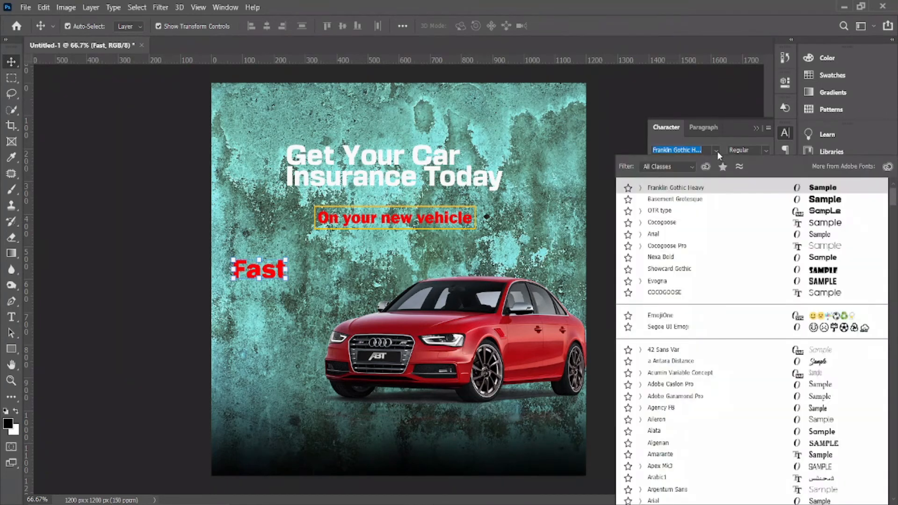
{"action": "left_click", "coordinate": [796, 262]}
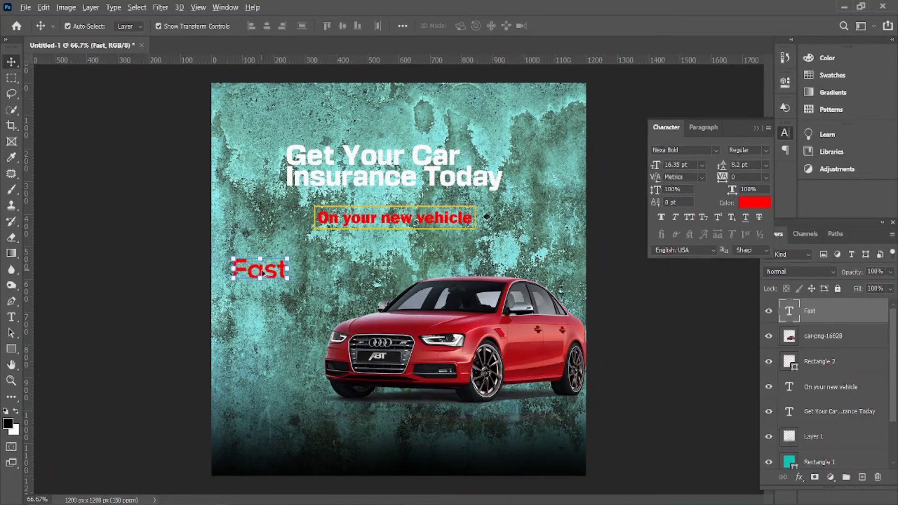
{"action": "left_click_drag", "start_coordinate": [264, 273], "coordinate": [264, 303]}
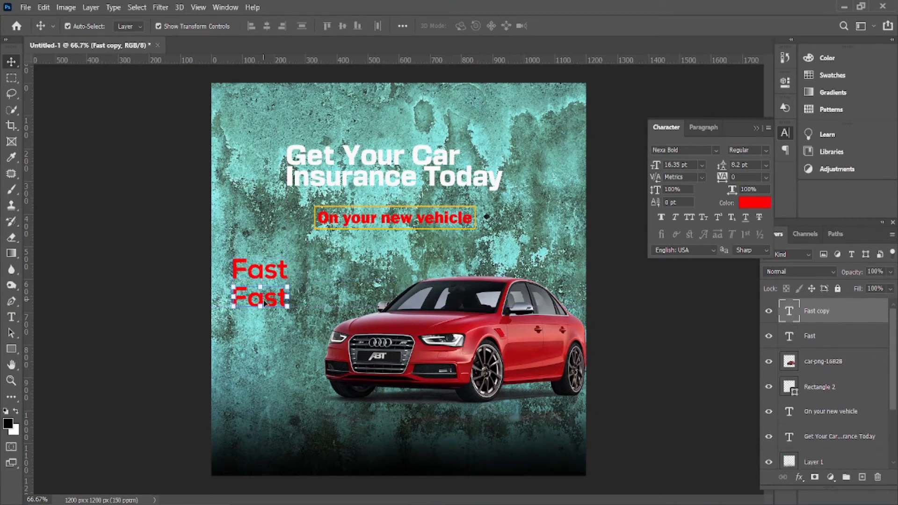
Retype the copied word as 'Simple' and set it in Nexa Bold
{"action": "double_click", "coordinate": [265, 299]}
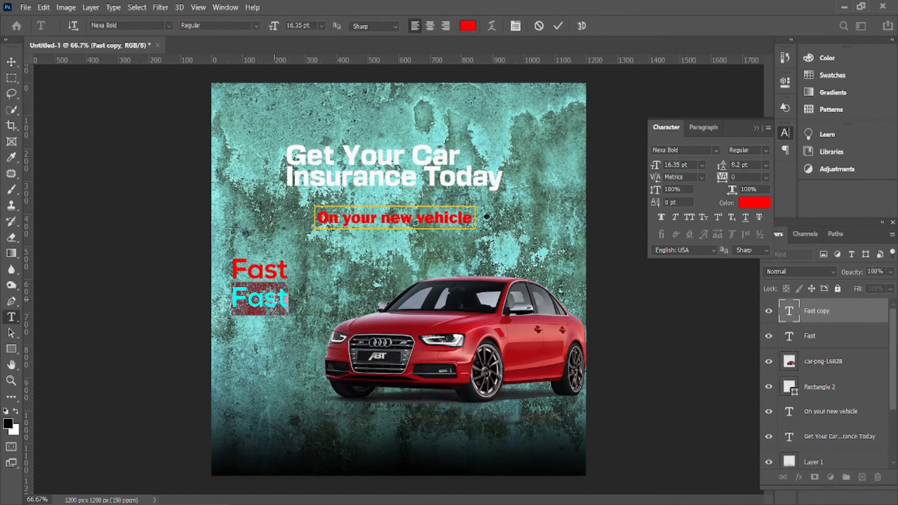
{"action": "key", "text": "BackSpace"}
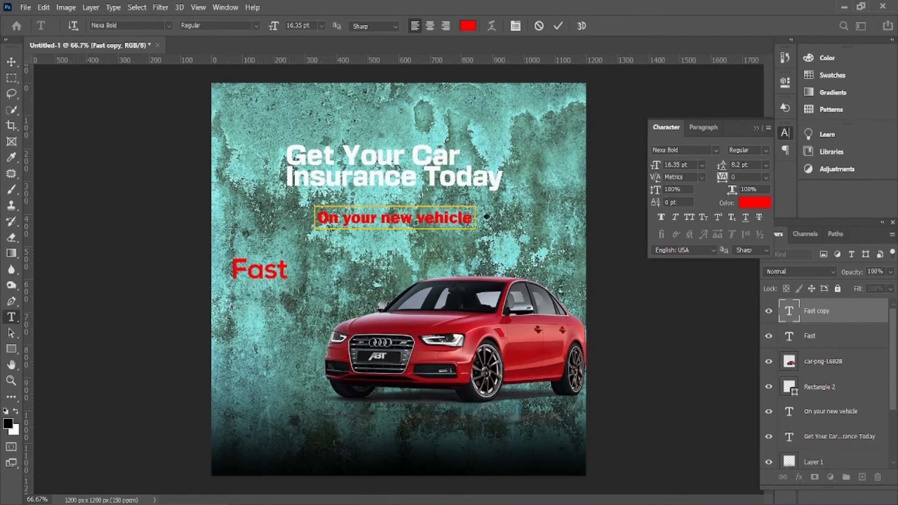
{"action": "key", "text": "alt+Tab"}
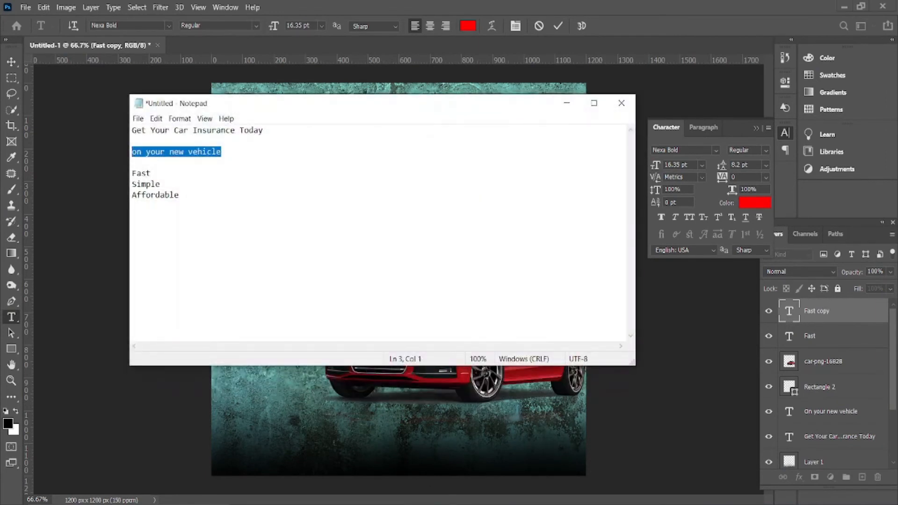
{"action": "key", "text": "alt+Tab"}
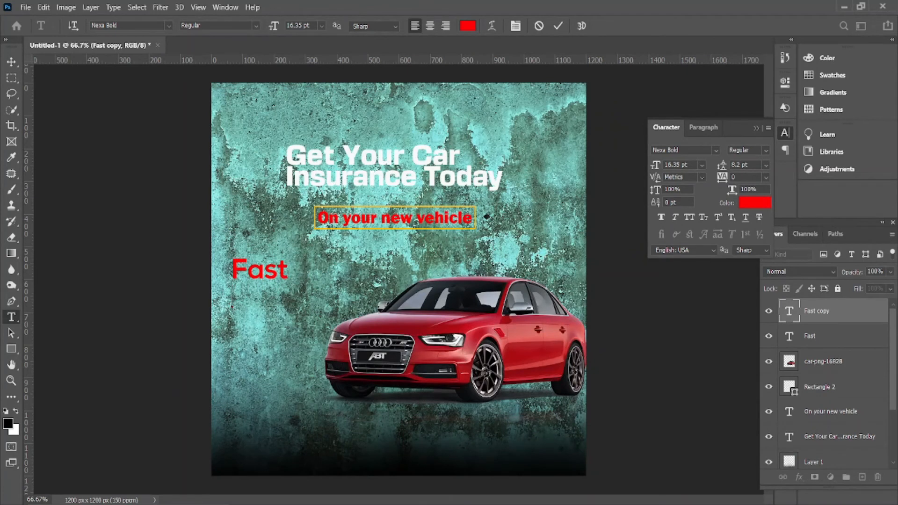
{"action": "type", "text": "ص"}
{"action": "key", "text": "BackSpace"}
{"action": "type", "text": "Sim"}
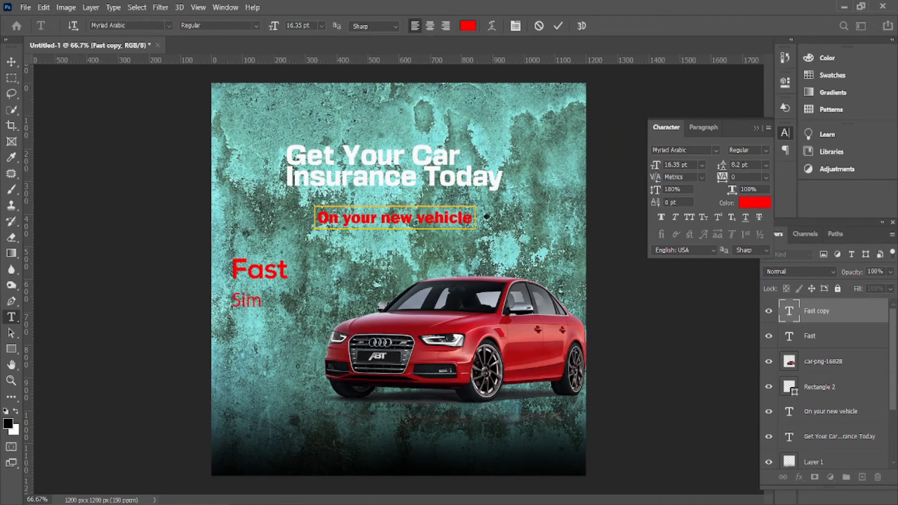
{"action": "type", "text": "ple"}
{"action": "left_click", "coordinate": [14, 66]}
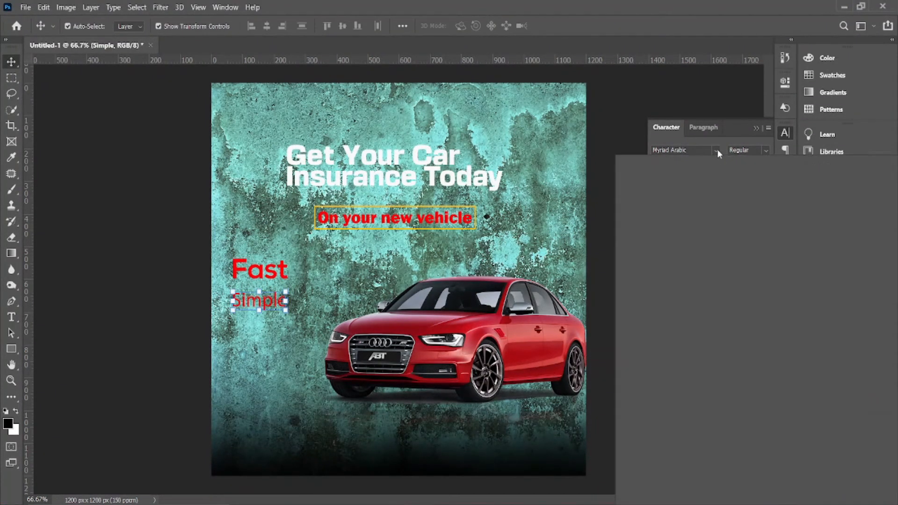
{"action": "left_click", "coordinate": [716, 150]}
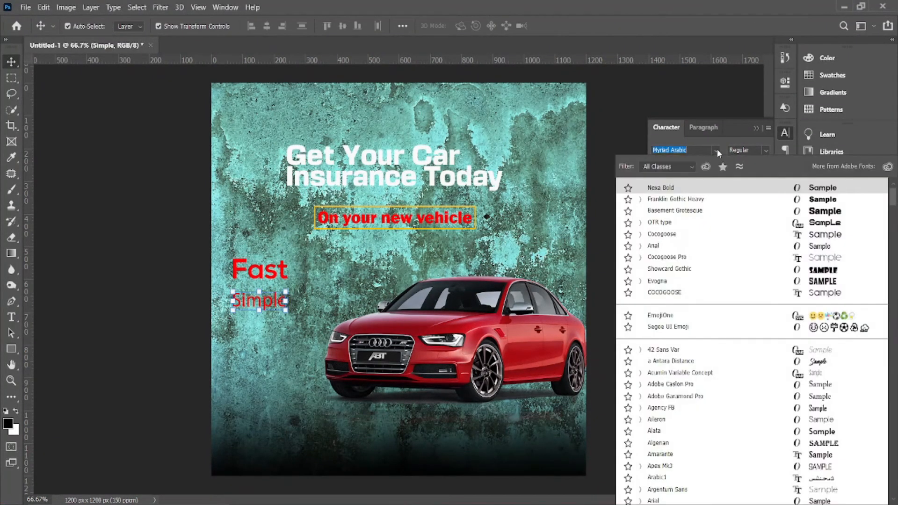
{"action": "left_click", "coordinate": [763, 188]}
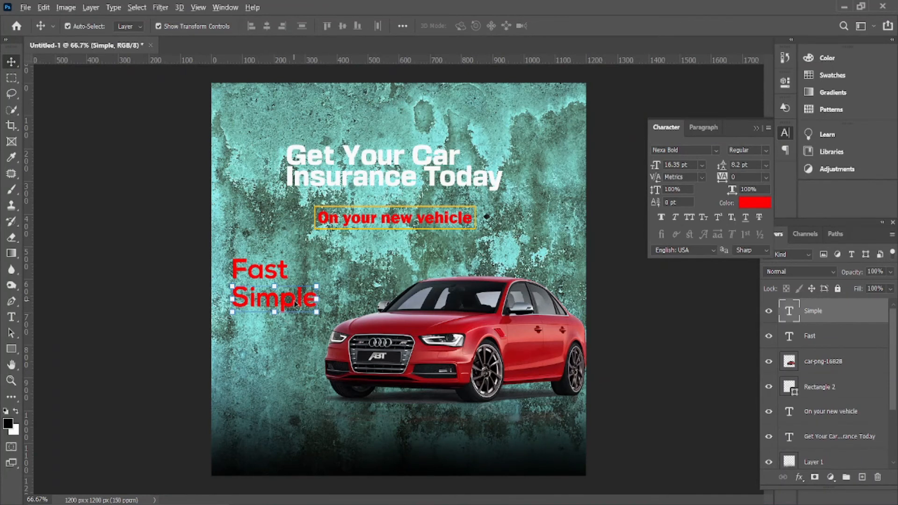
Alt-drag a copy of 'Simple' below it and retype it as 'Affordable'
{"action": "left_click_drag", "start_coordinate": [294, 301], "coordinate": [292, 333]}
{"action": "left_click_drag", "start_coordinate": [292, 333], "coordinate": [293, 333]}
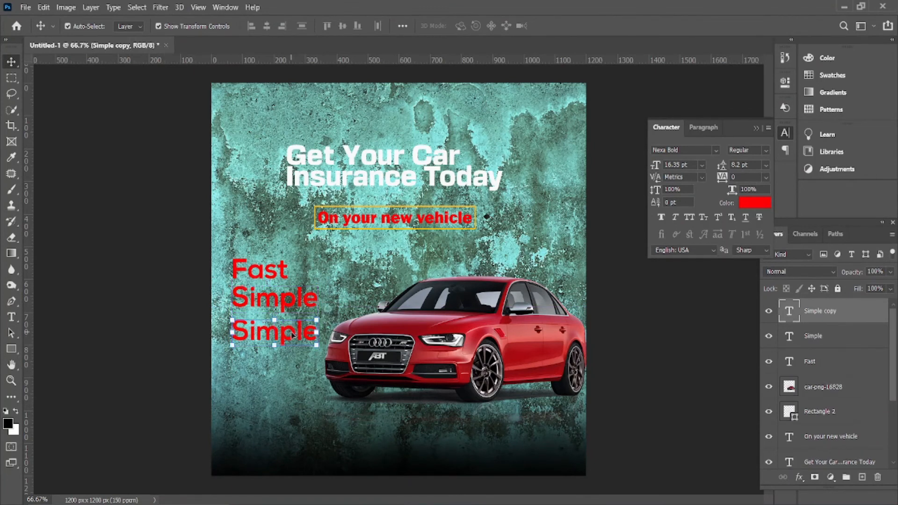
{"action": "double_click", "coordinate": [292, 334]}
{"action": "key", "text": "BackSpace"}
{"action": "type", "text": "Affo"}
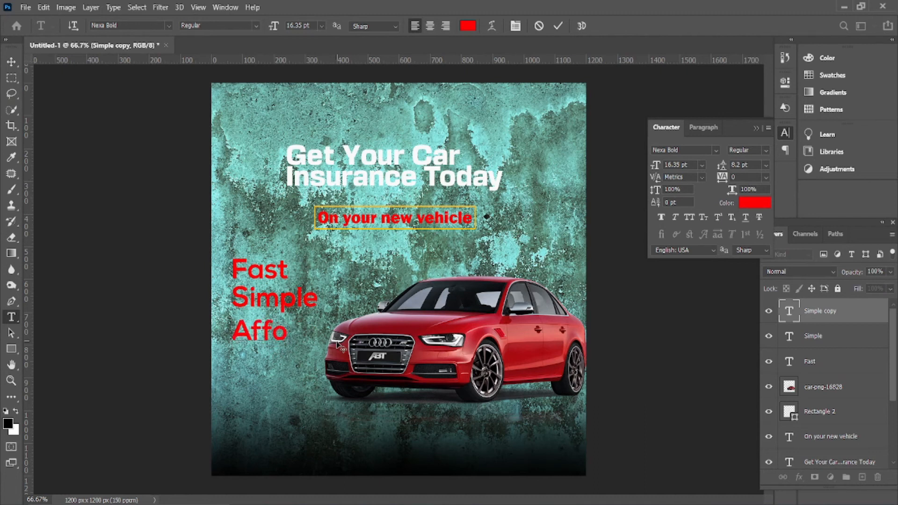
{"action": "type", "text": "rdable"}
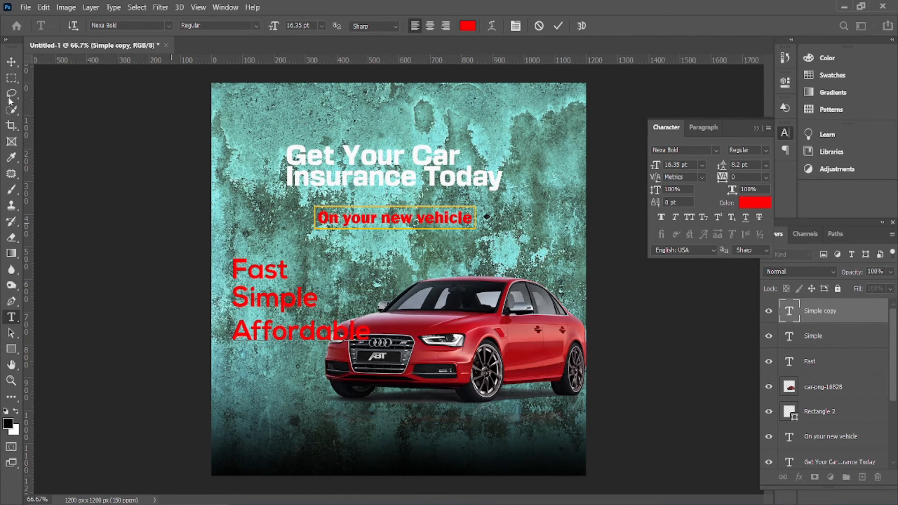
{"action": "left_click", "coordinate": [12, 61]}
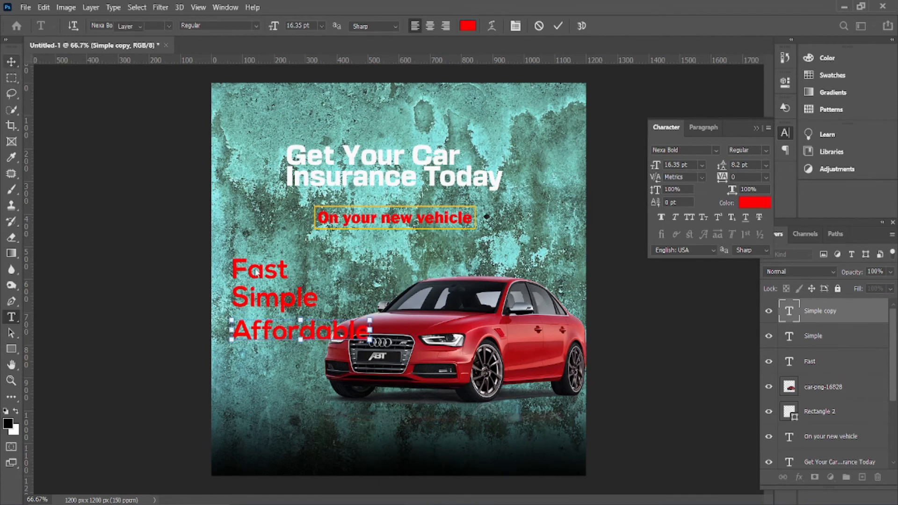
{"action": "left_click", "coordinate": [283, 304], "text": "shift"}
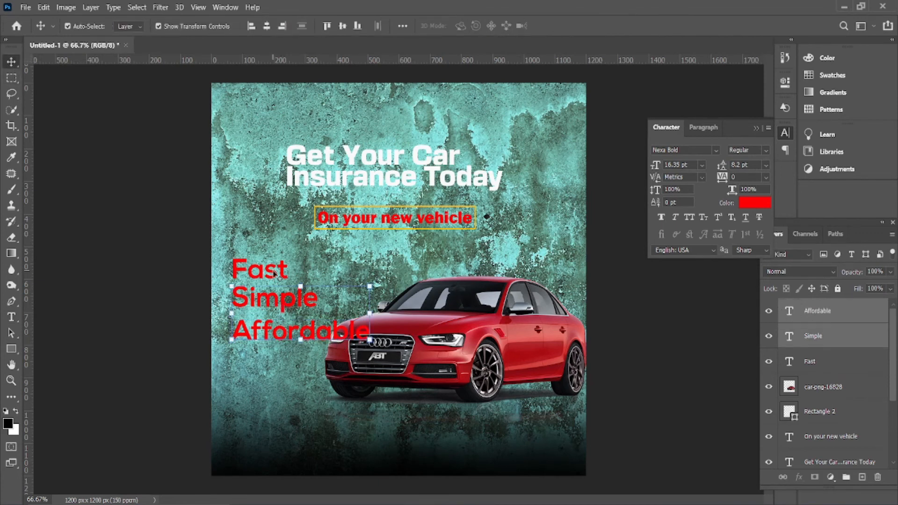
Scale Fast, Simple and Affordable down to about 72% and shift them left
{"action": "left_click", "coordinate": [275, 274], "text": "shift"}
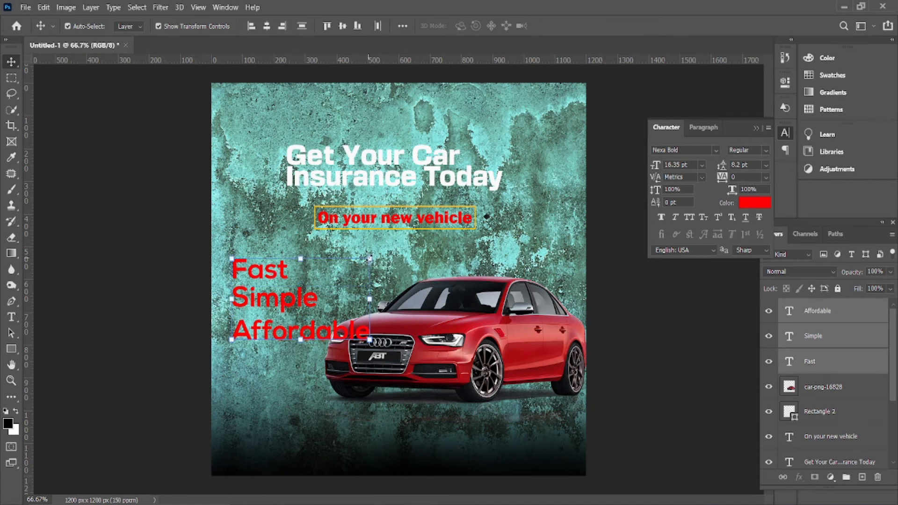
{"action": "left_click_drag", "start_coordinate": [369, 258], "coordinate": [349, 271]}
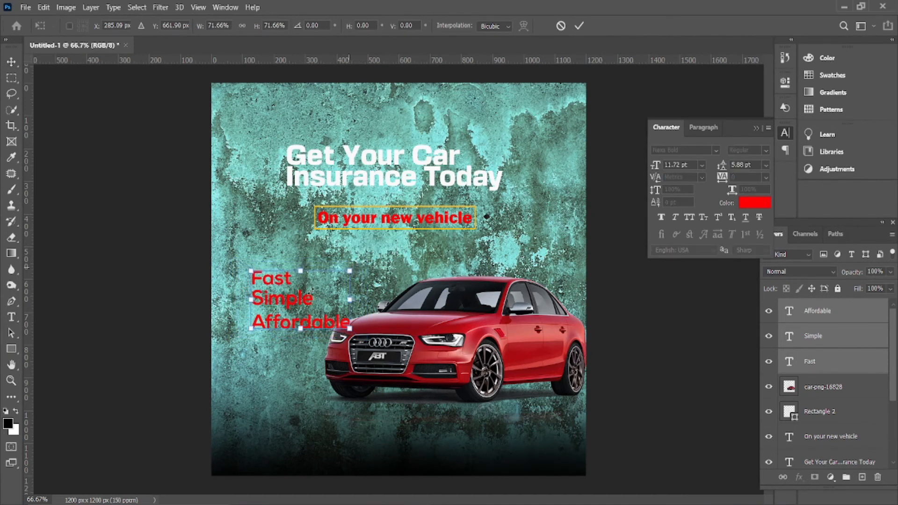
{"action": "left_click_drag", "start_coordinate": [304, 299], "coordinate": [280, 281]}
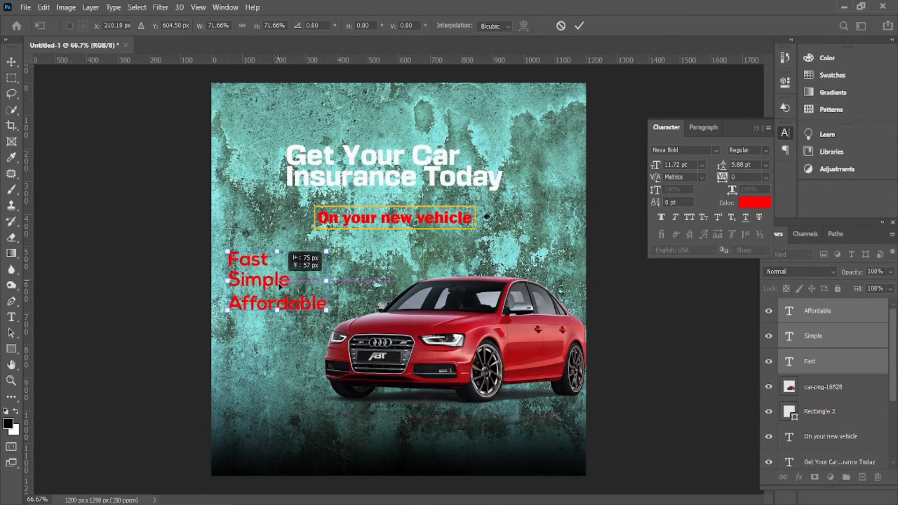
{"action": "left_click_drag", "start_coordinate": [279, 286], "coordinate": [278, 286]}
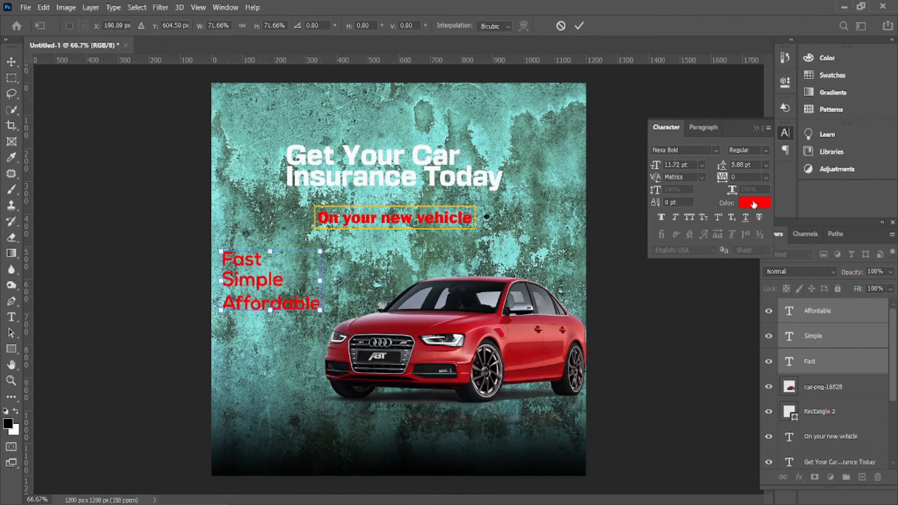
{"action": "left_click", "coordinate": [580, 25]}
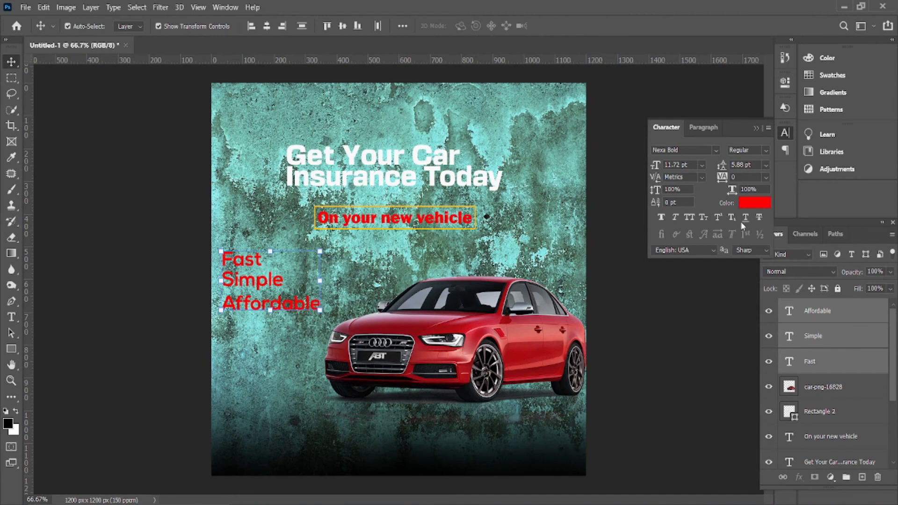
Turn the three feature words white (#ffffff)
{"action": "left_click", "coordinate": [754, 202]}
{"action": "type", "text": "ffffff"}
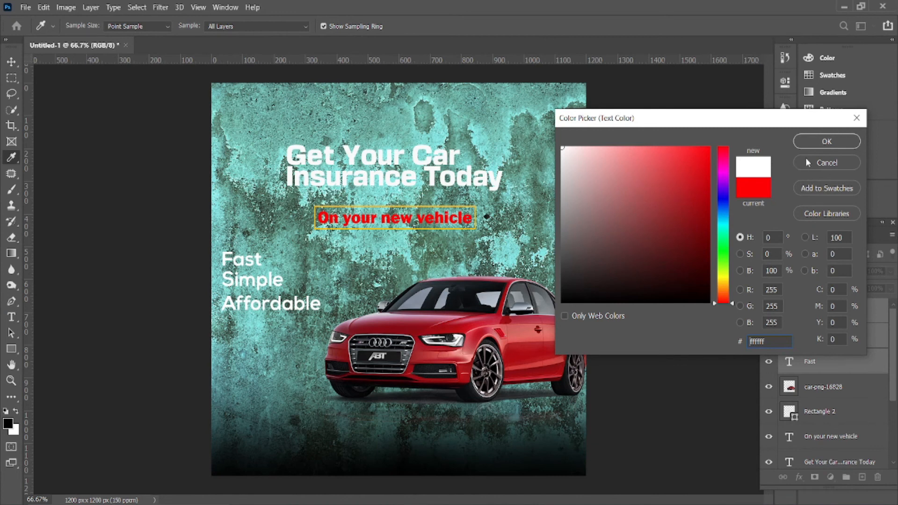
{"action": "left_click", "coordinate": [816, 145]}
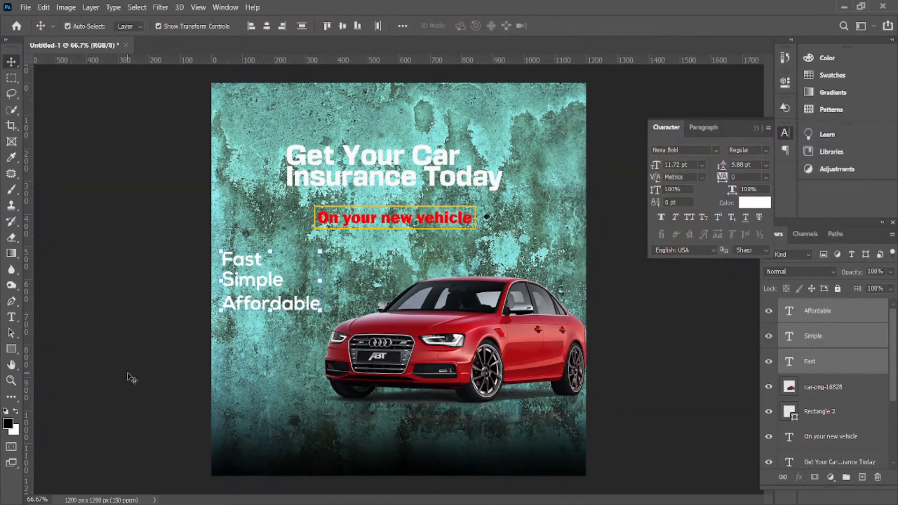
{"action": "left_click", "coordinate": [133, 379]}
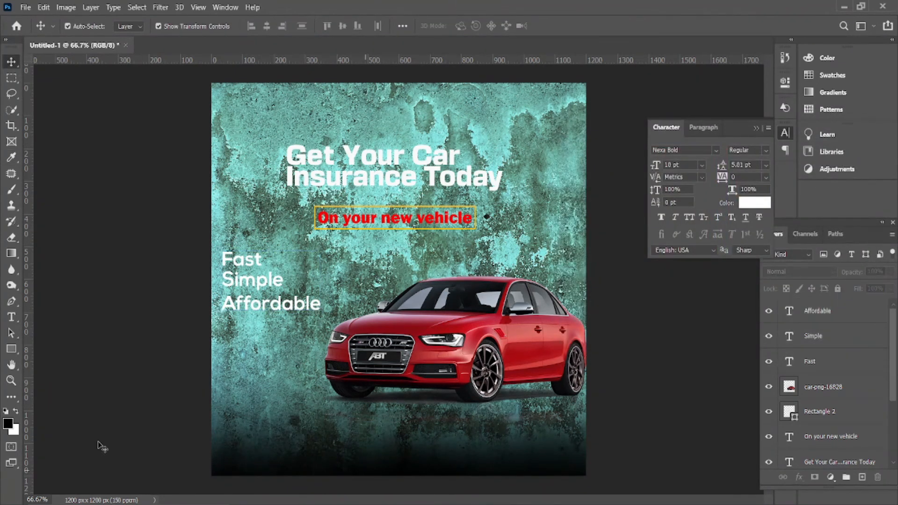
{"action": "left_click", "coordinate": [11, 318]}
{"action": "left_click", "coordinate": [383, 452]}
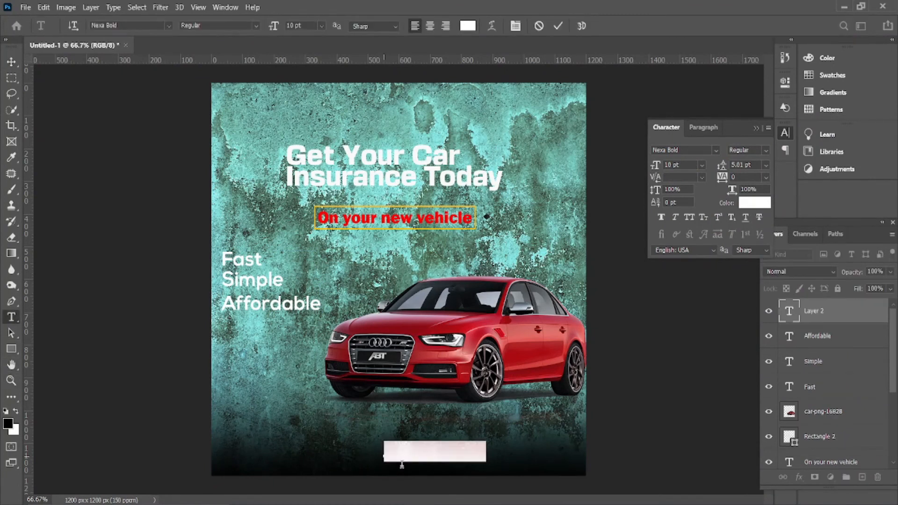
{"action": "type", "text": "www"}
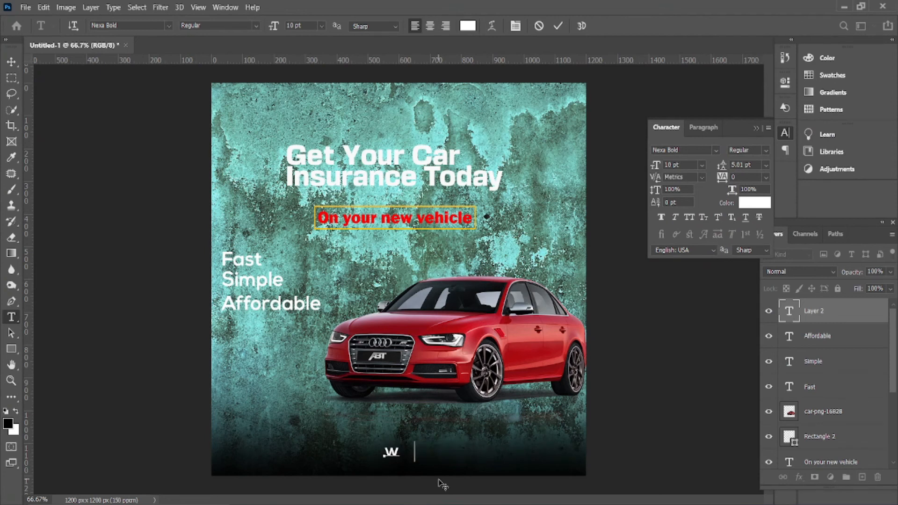
{"action": "type", "text": ".in"}
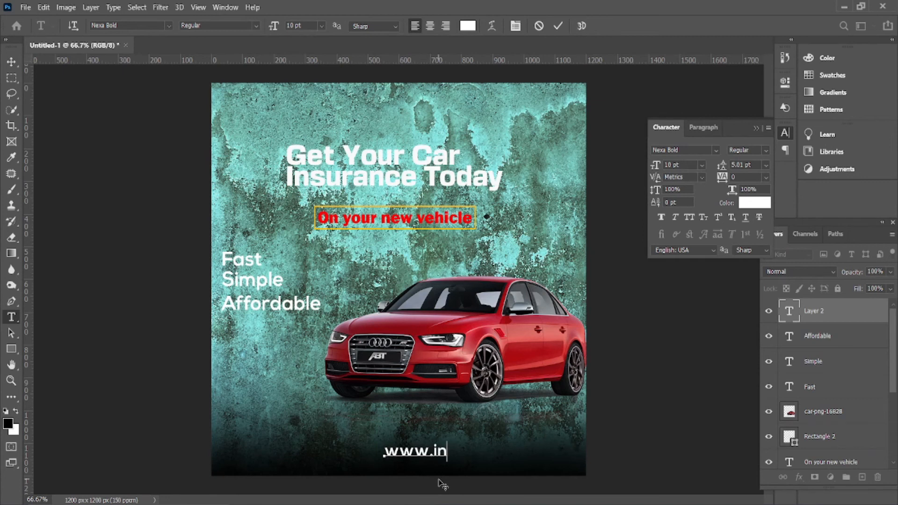
{"action": "type", "text": "surecar"}
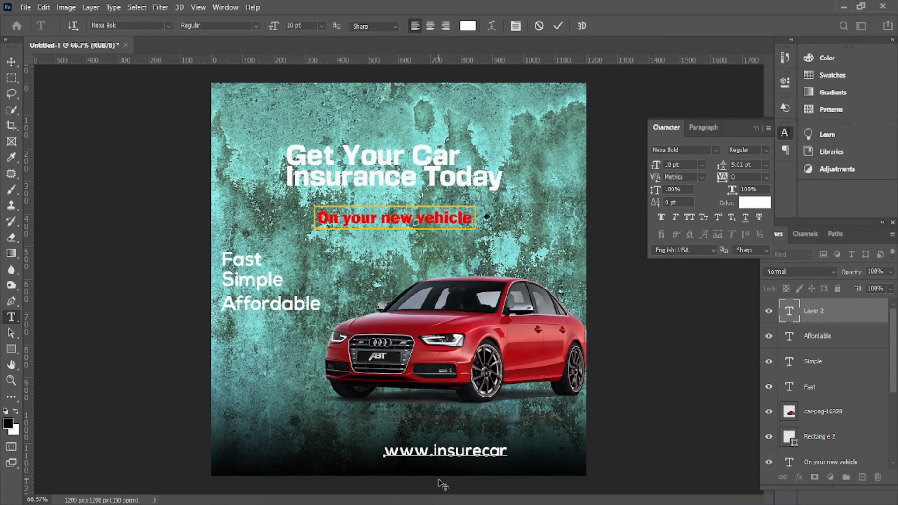
{"action": "type", "text": ".com"}
{"action": "left_click", "coordinate": [195, 176]}
Scale the website text down and Alt-drag a copy to the bottom left
{"action": "key", "text": "v"}
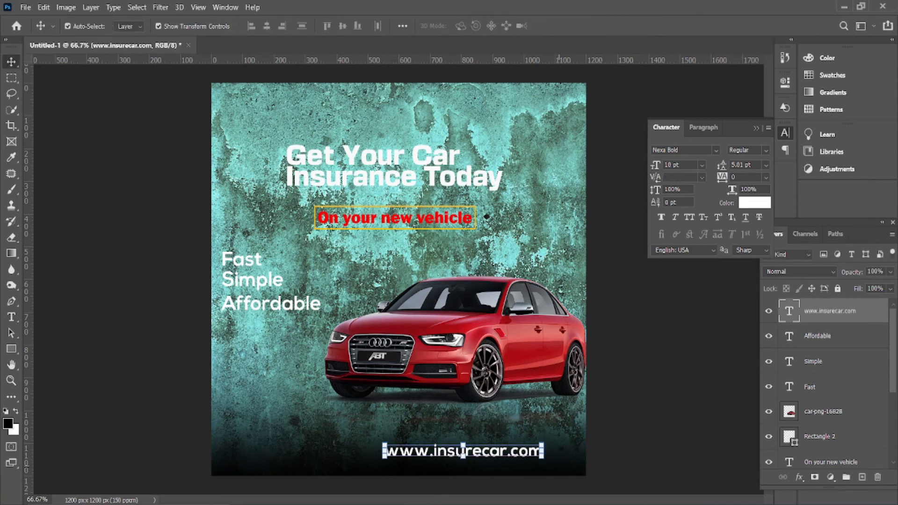
{"action": "left_click_drag", "start_coordinate": [544, 441], "coordinate": [445, 459]}
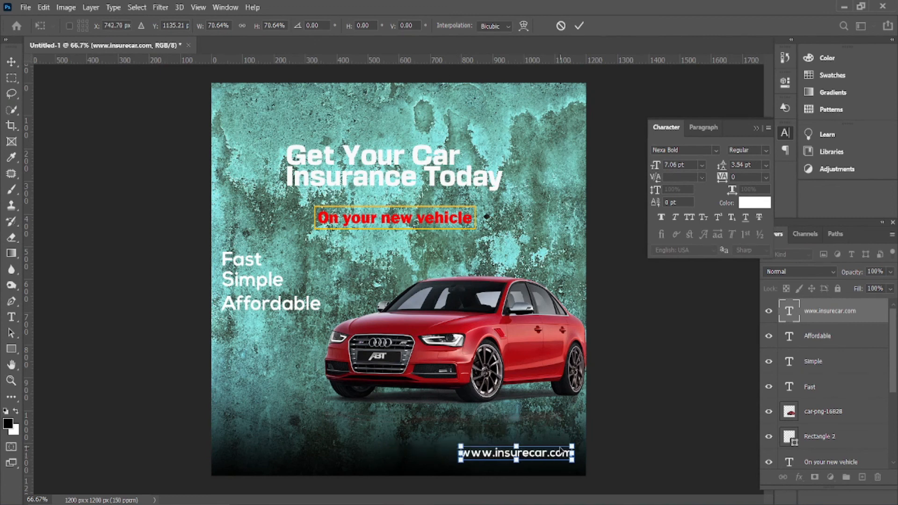
{"action": "left_click", "coordinate": [573, 28]}
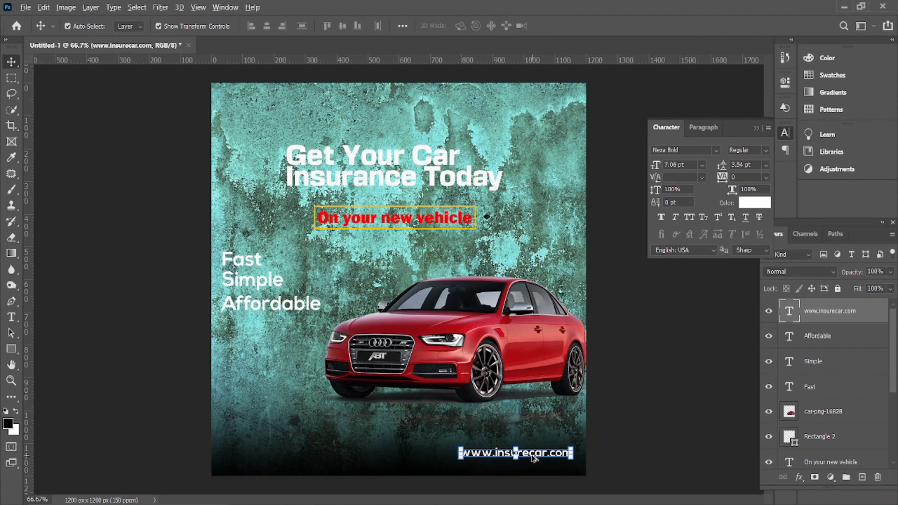
{"action": "left_click_drag", "start_coordinate": [533, 459], "coordinate": [291, 456]}
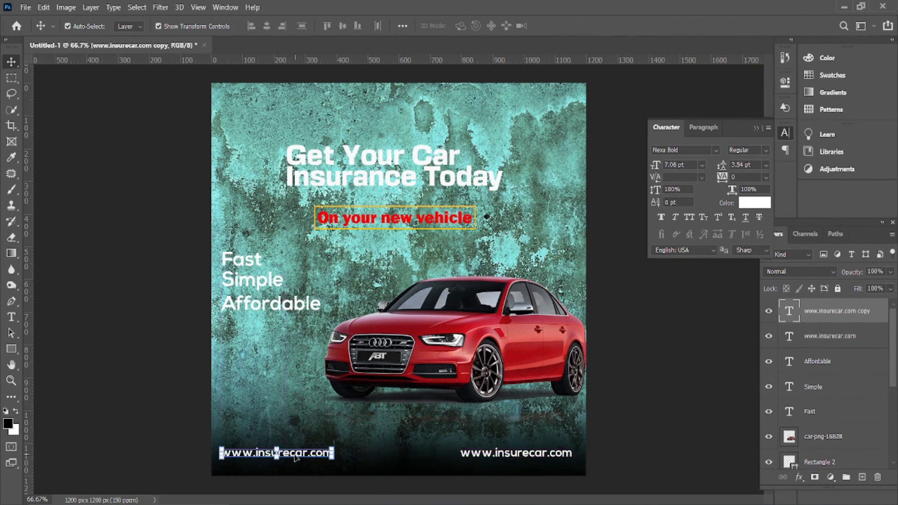
Replace the copied text with 'CALL NOW-' followed by the phone number
{"action": "double_click", "coordinate": [296, 454]}
{"action": "key", "text": "BackSpace"}
{"action": "type", "text": "CALL"}
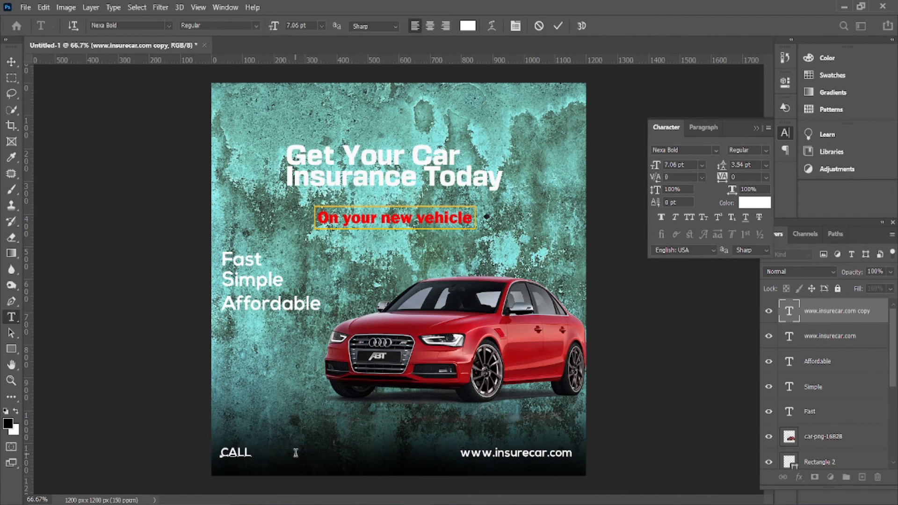
{"action": "type", "text": " NOW-"}
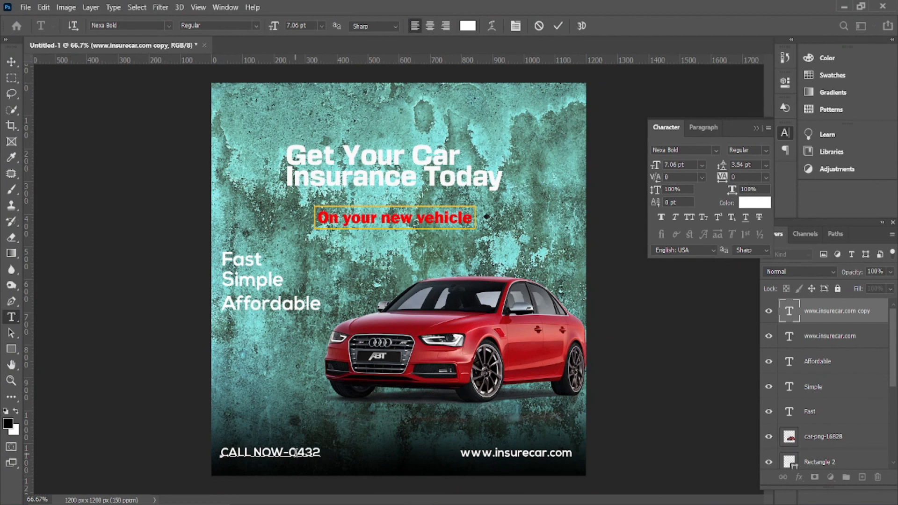
{"action": "left_click", "coordinate": [559, 29]}
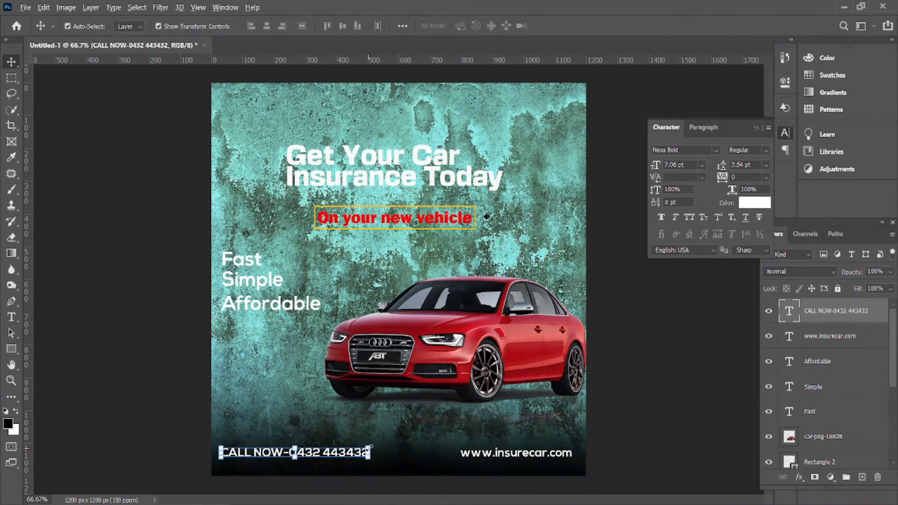
Scale the CALL NOW line to about 82% and level it with the website
{"action": "left_click_drag", "start_coordinate": [370, 448], "coordinate": [337, 457]}
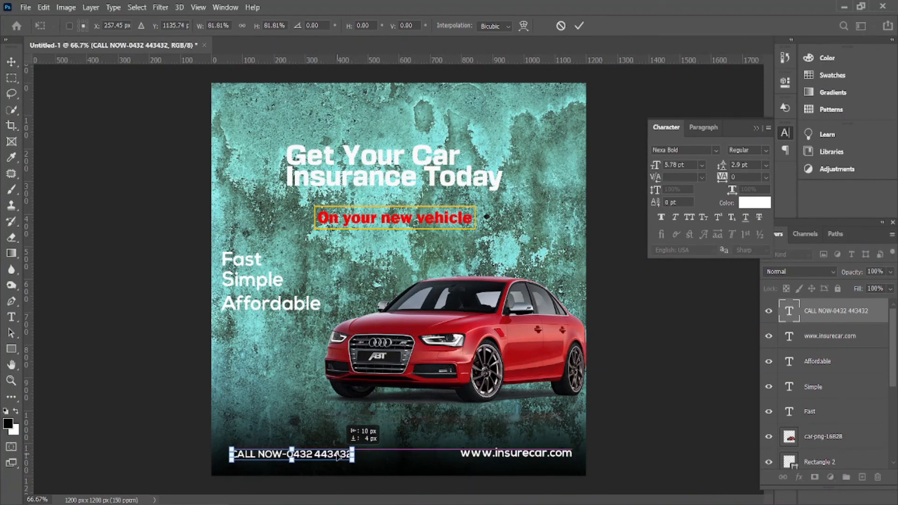
{"action": "left_click_drag", "start_coordinate": [337, 456], "coordinate": [337, 456]}
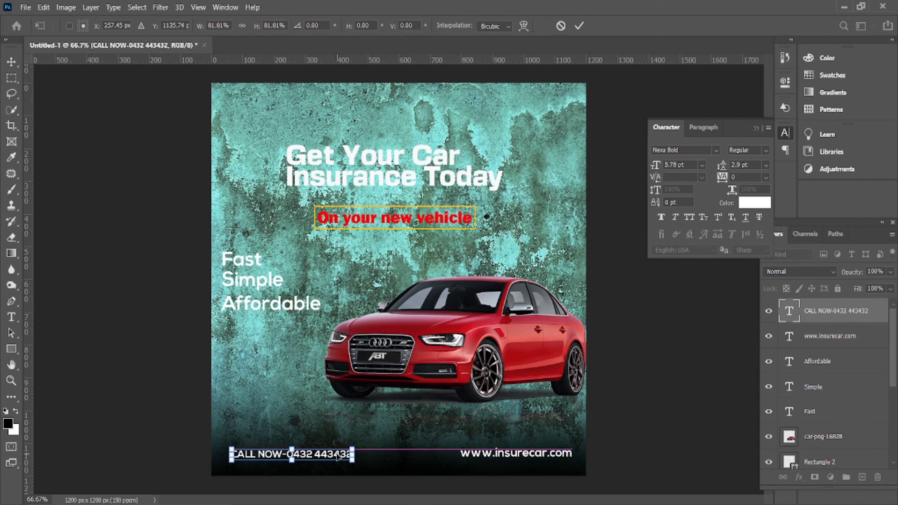
{"action": "left_click", "coordinate": [579, 26]}
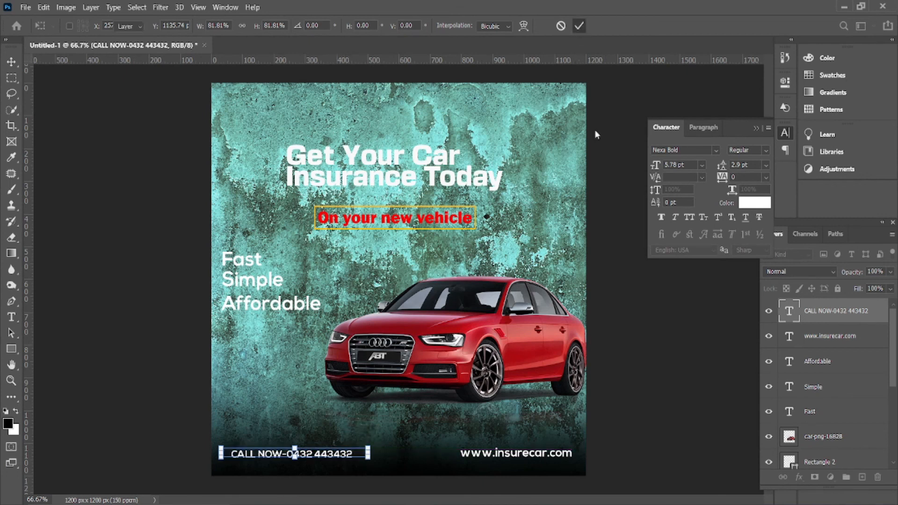